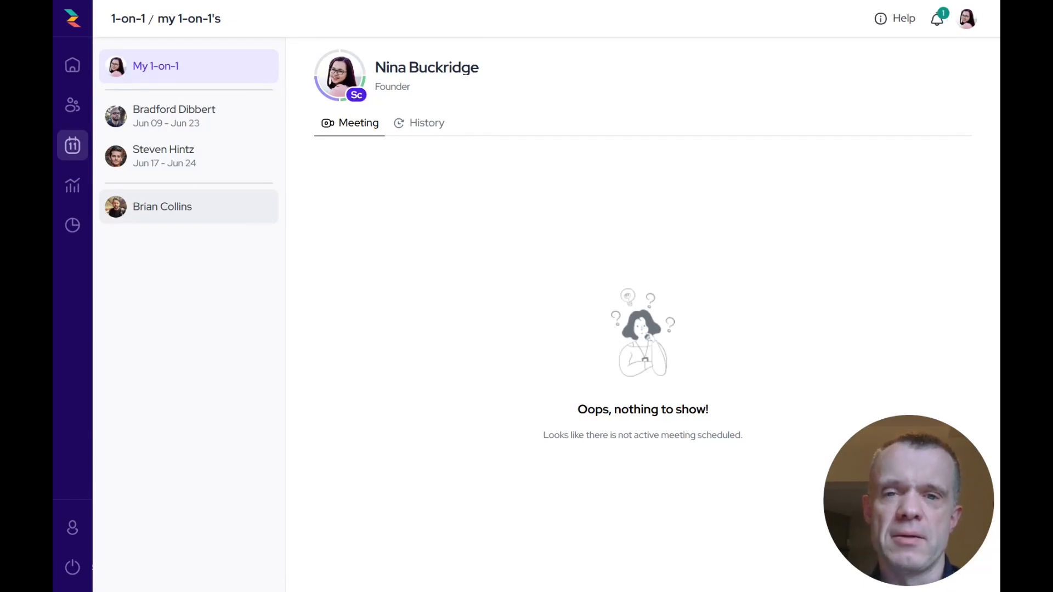
Start a 1-on-1 schedule for the unscheduled Development Lead, with a 30 minutes duration and Weekly frequency
click(161, 206)
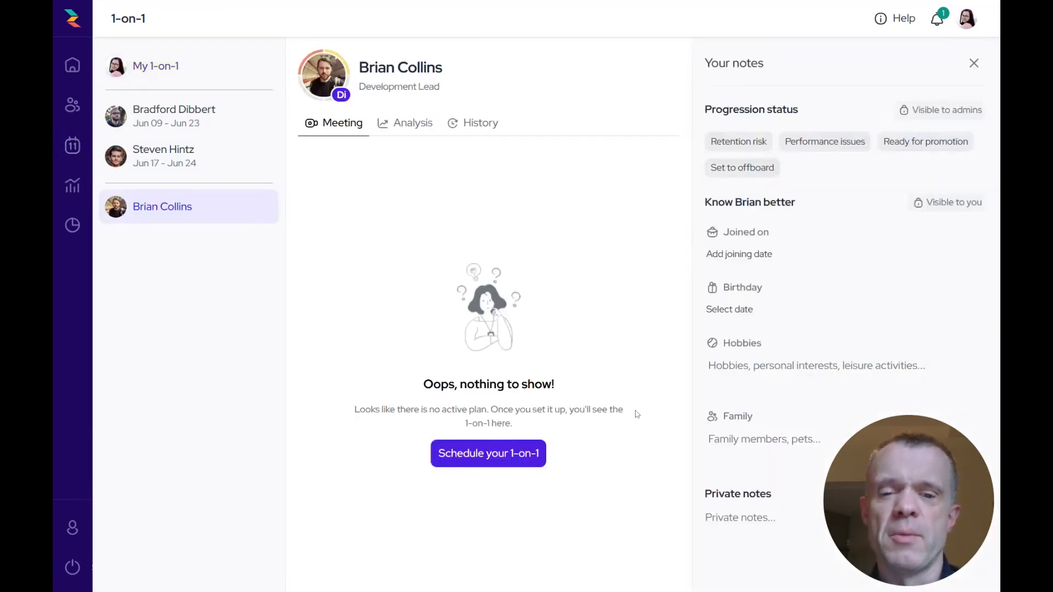
click(528, 462)
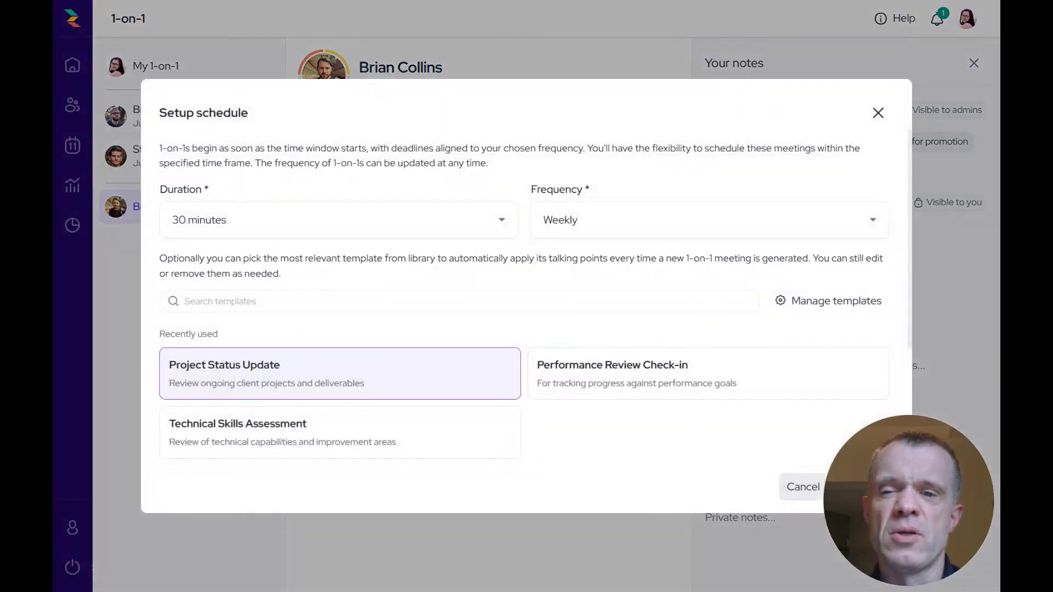
click(321, 228)
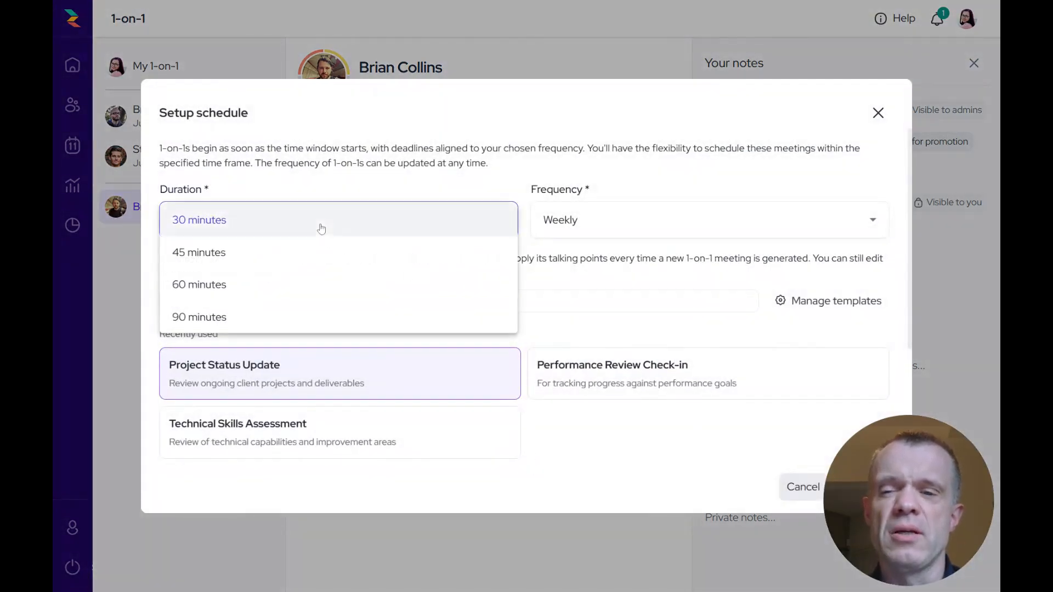
click(321, 228)
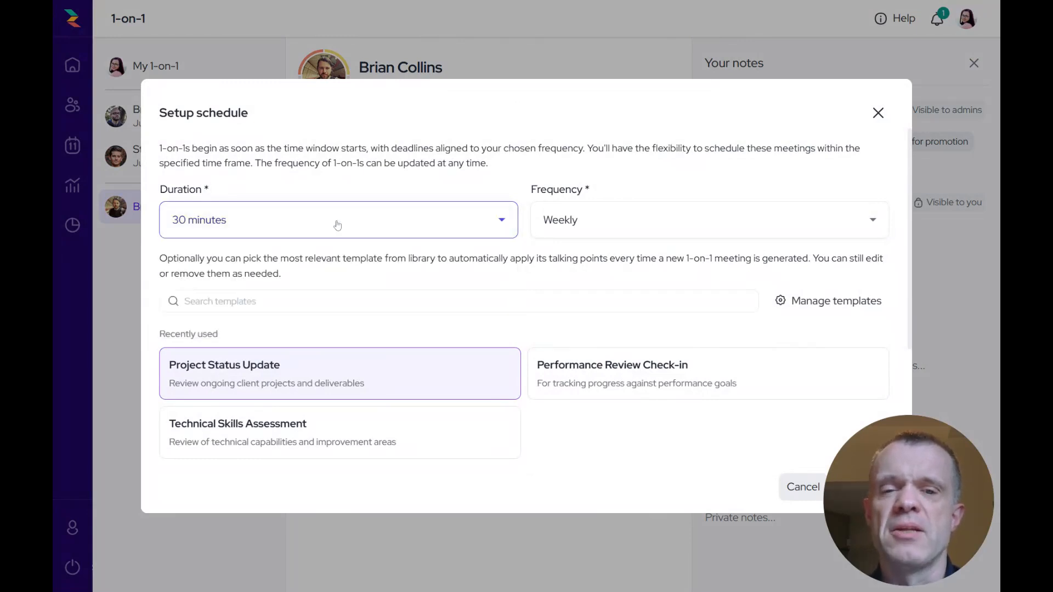
click(685, 226)
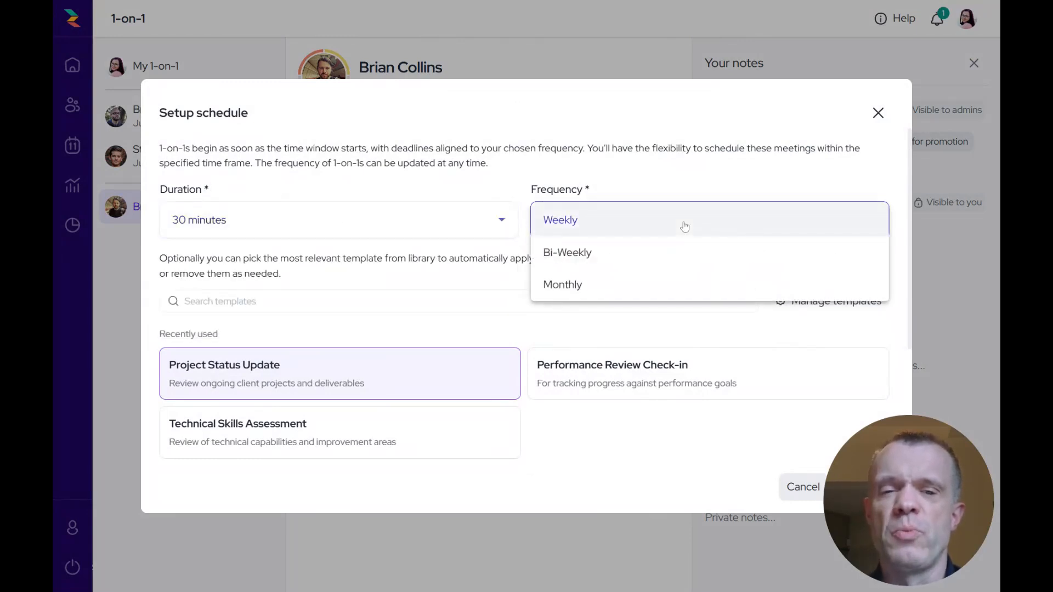
click(685, 226)
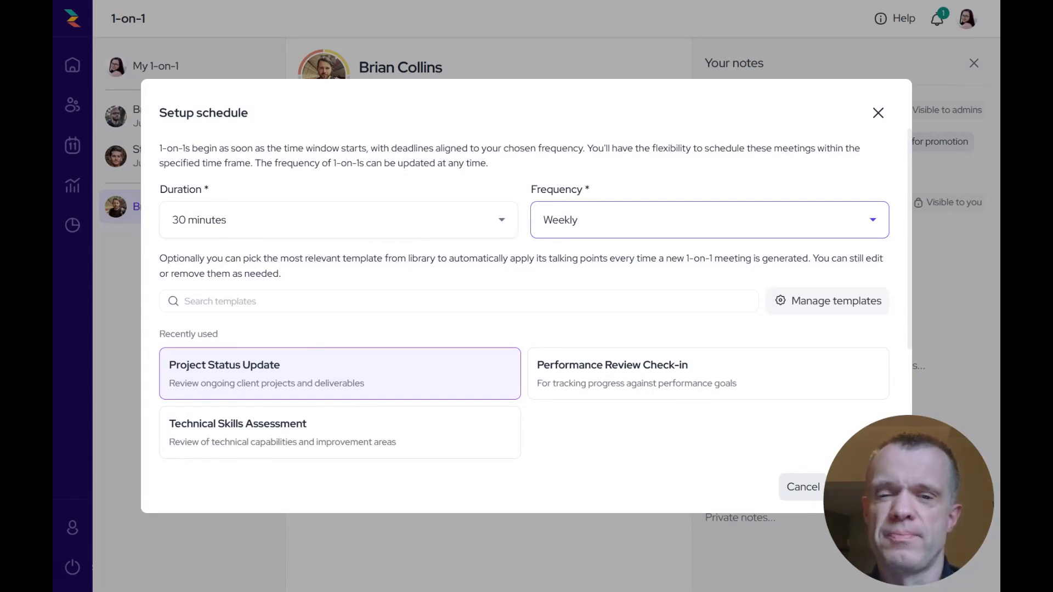
Choose the Design Review template for the 1-on-1 talking points and save the schedule
scroll(623, 286, down, 5)
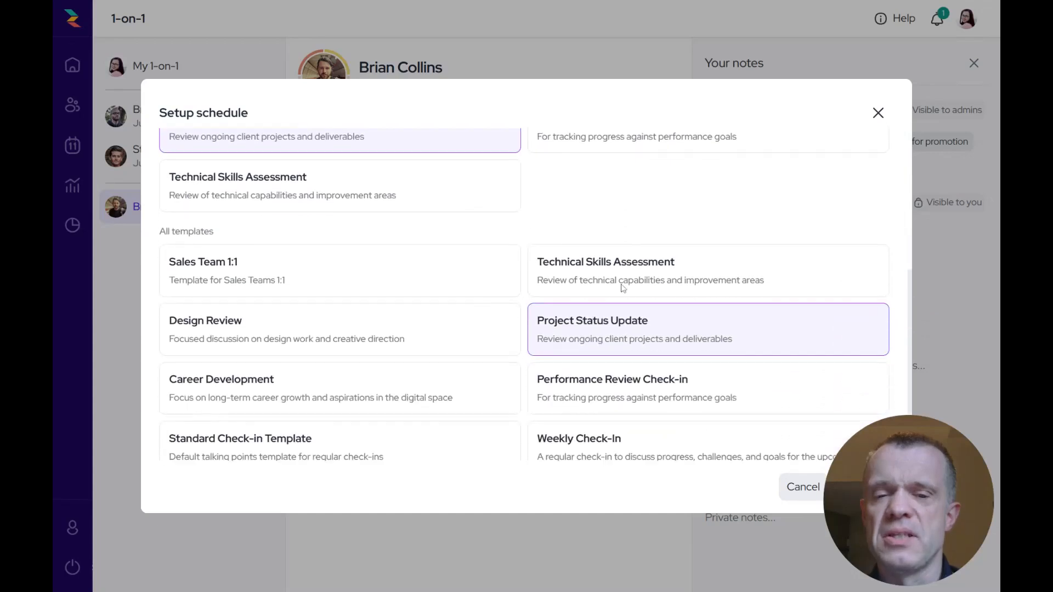
mouse_move(605, 329)
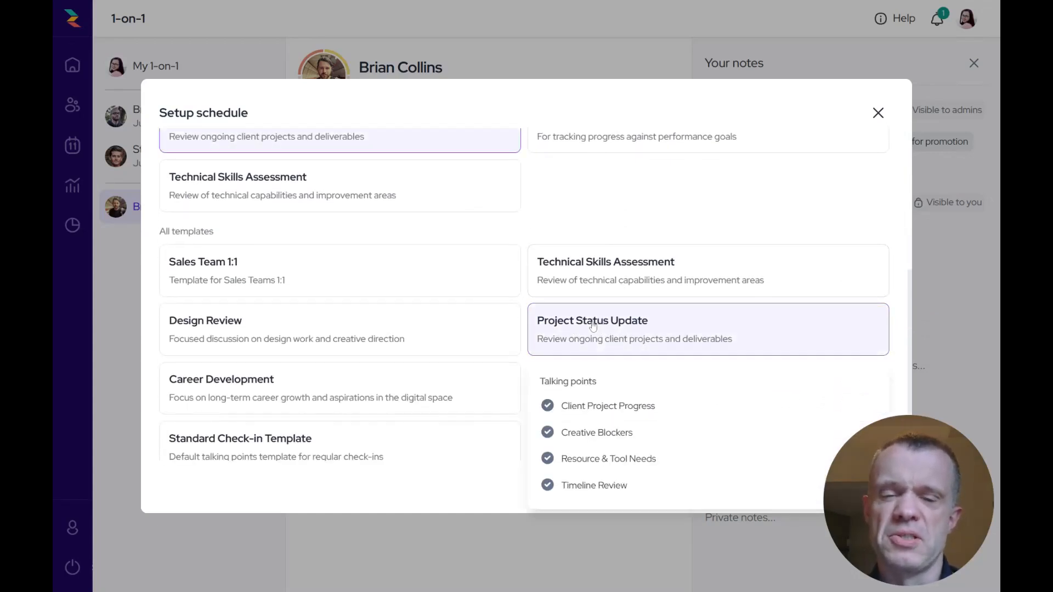
mouse_move(401, 281)
click(385, 320)
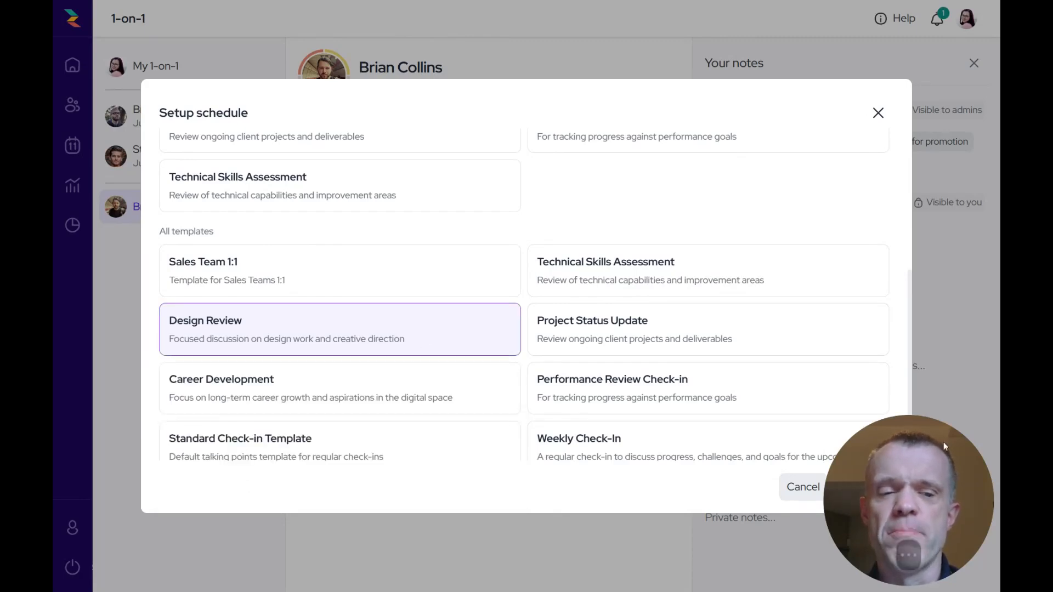
click(885, 486)
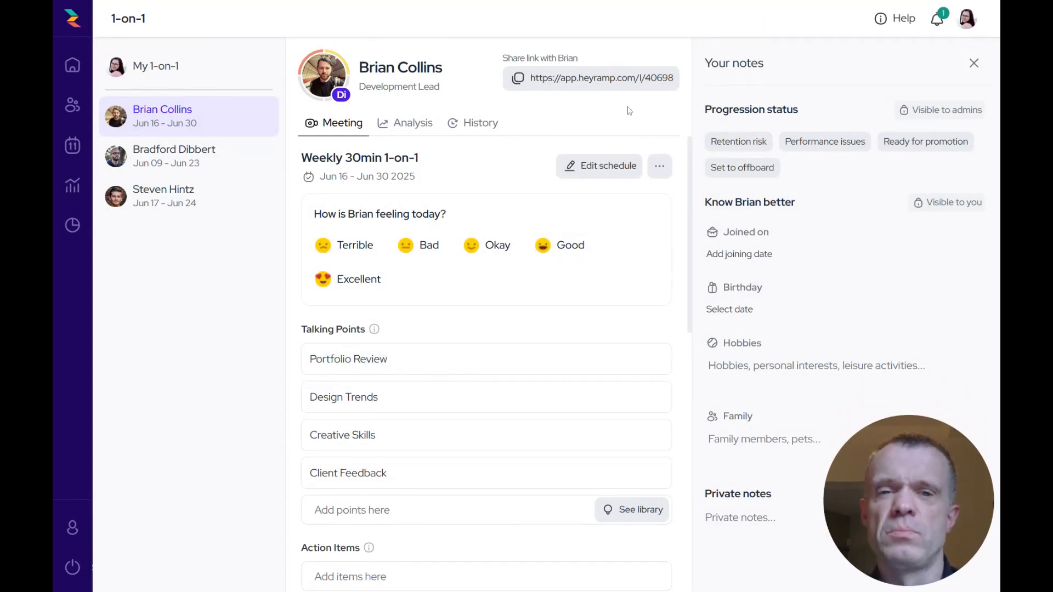
Copy the 1-on-1's share link and review the Development Lead's analysis, history and schedule settings
click(588, 79)
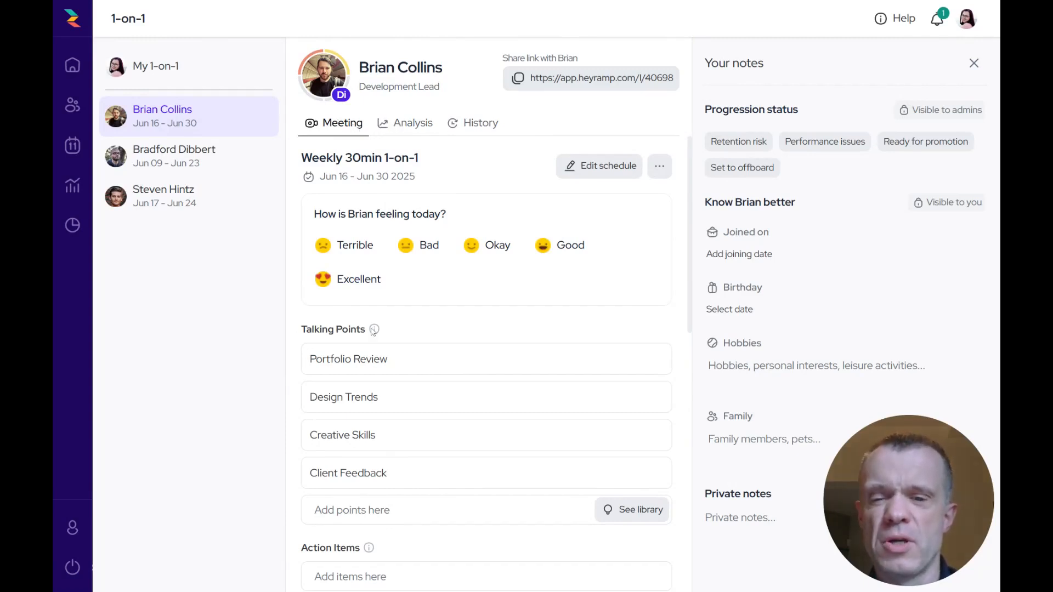
click(420, 136)
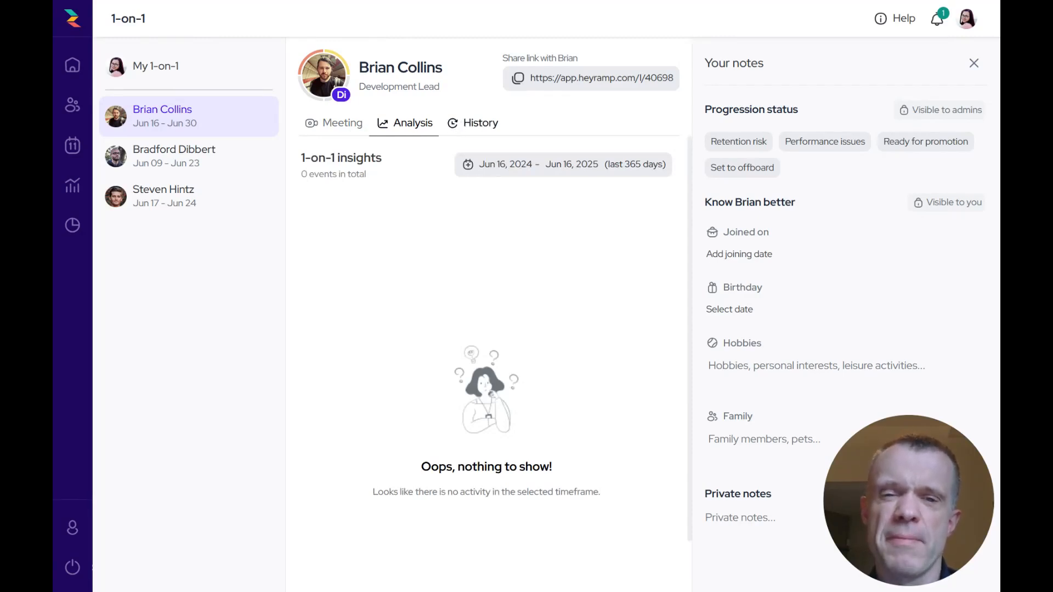
click(473, 122)
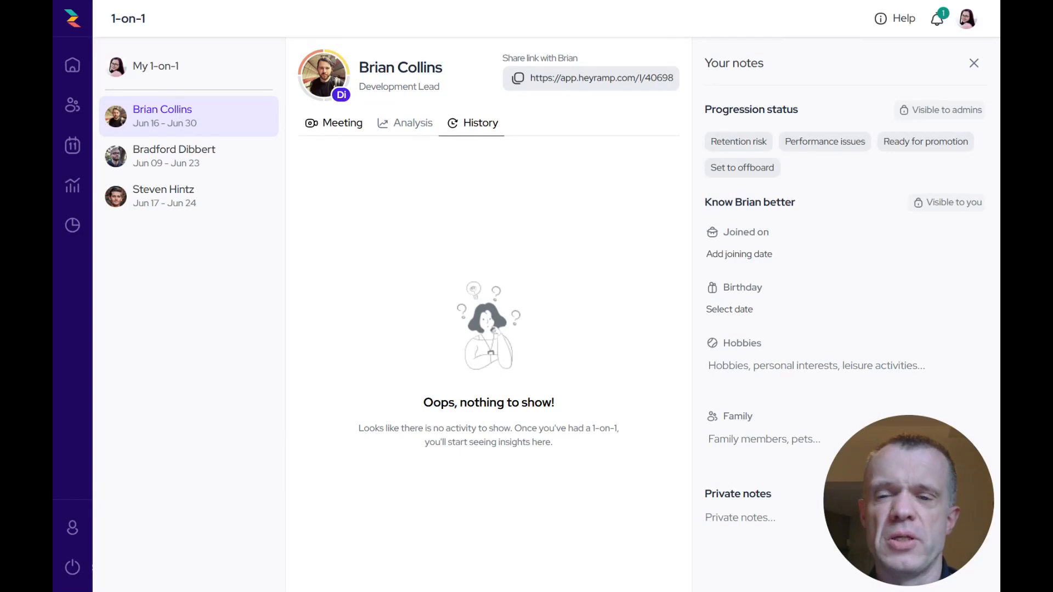
click(356, 129)
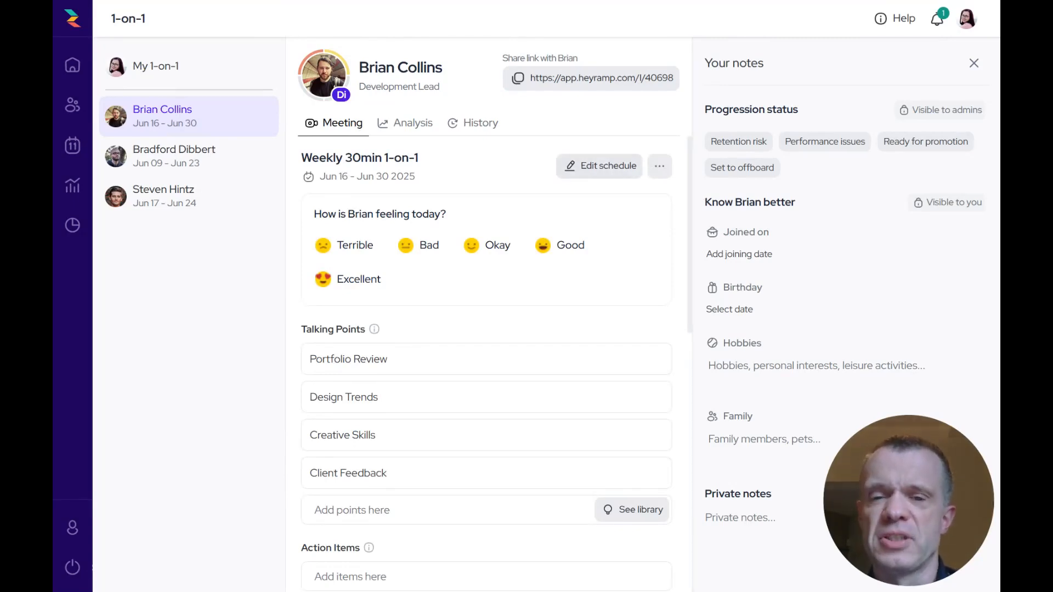
click(619, 167)
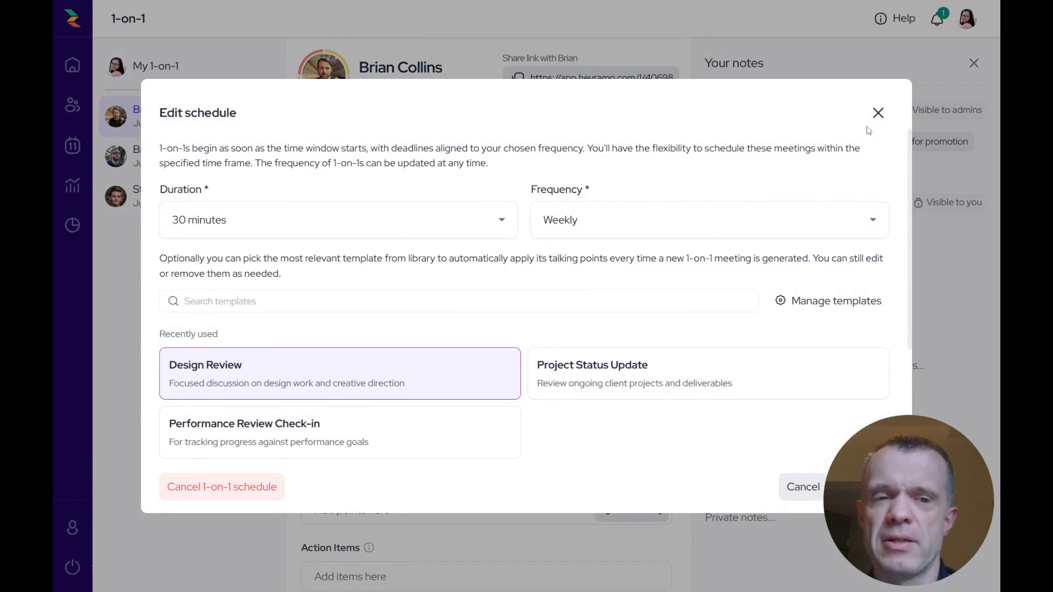
click(877, 113)
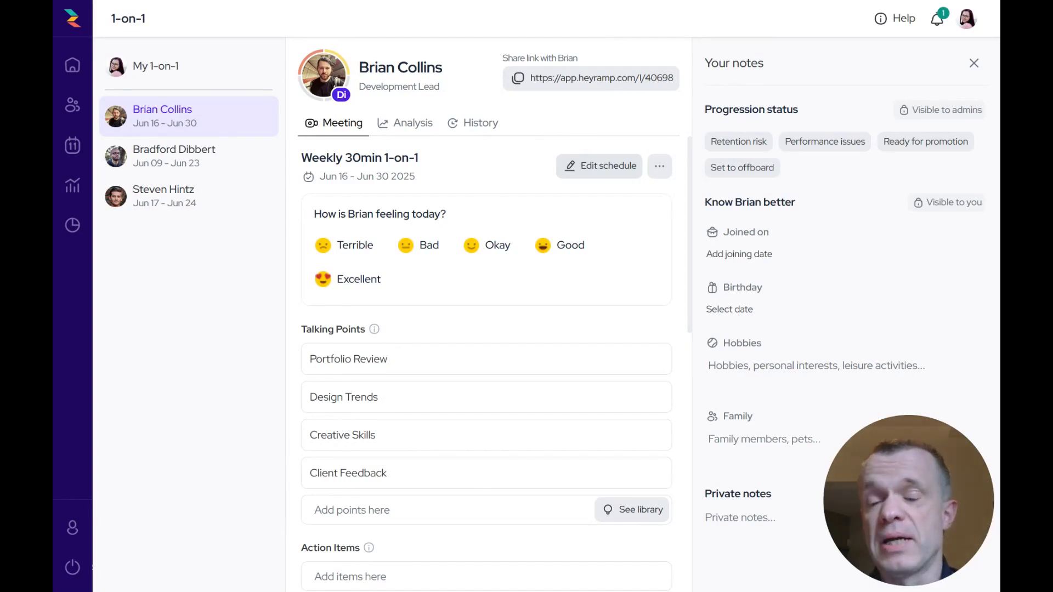
Add the action item "Work on setting up new event in February" with a Jun 24 deadline, assigned to the Development Lead
scroll(328, 227, down, 2)
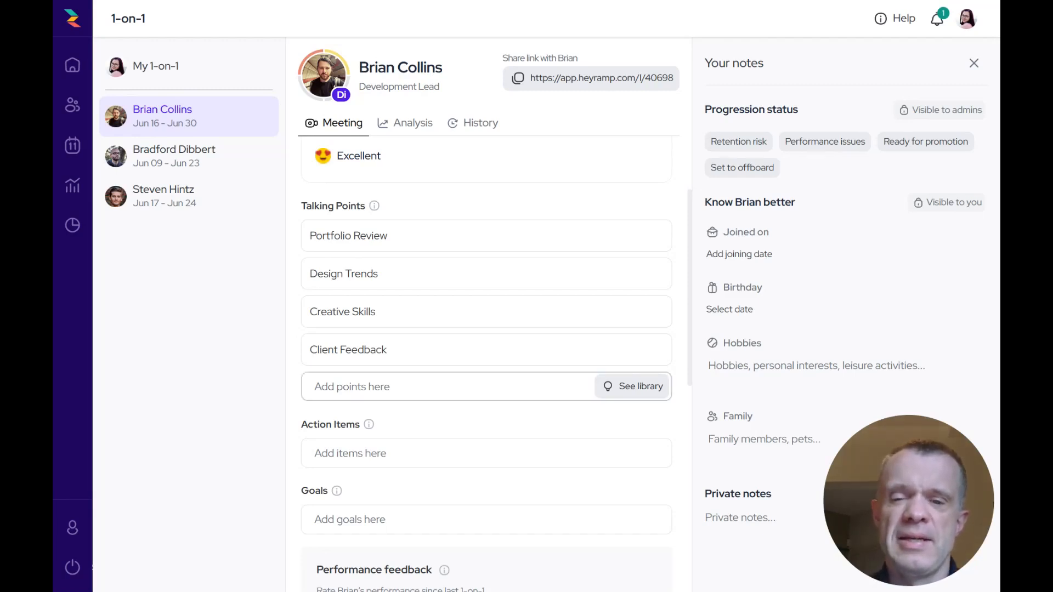
scroll(486, 388, down, 1)
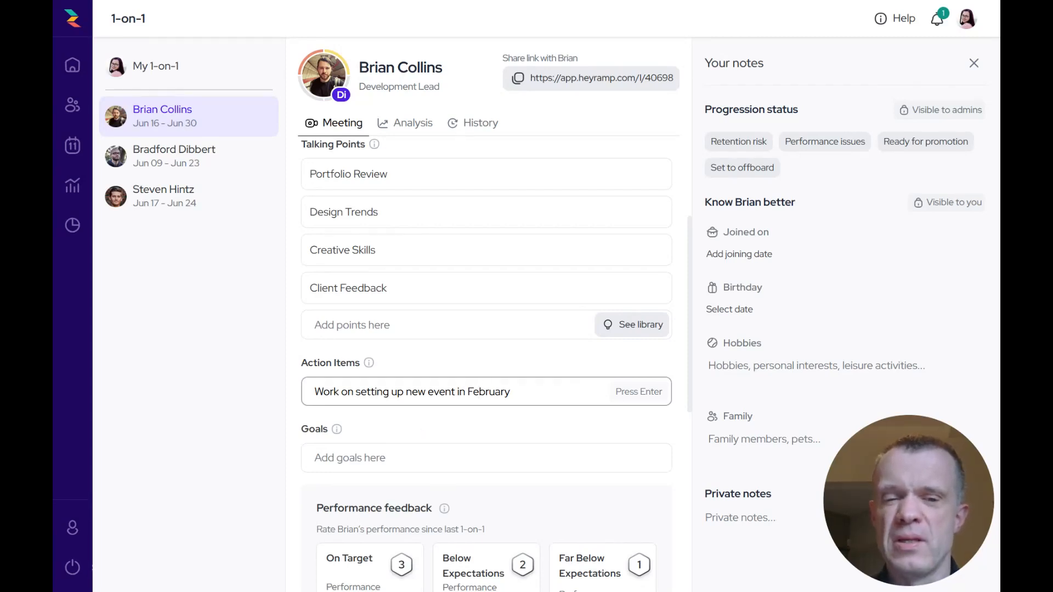
key(Return)
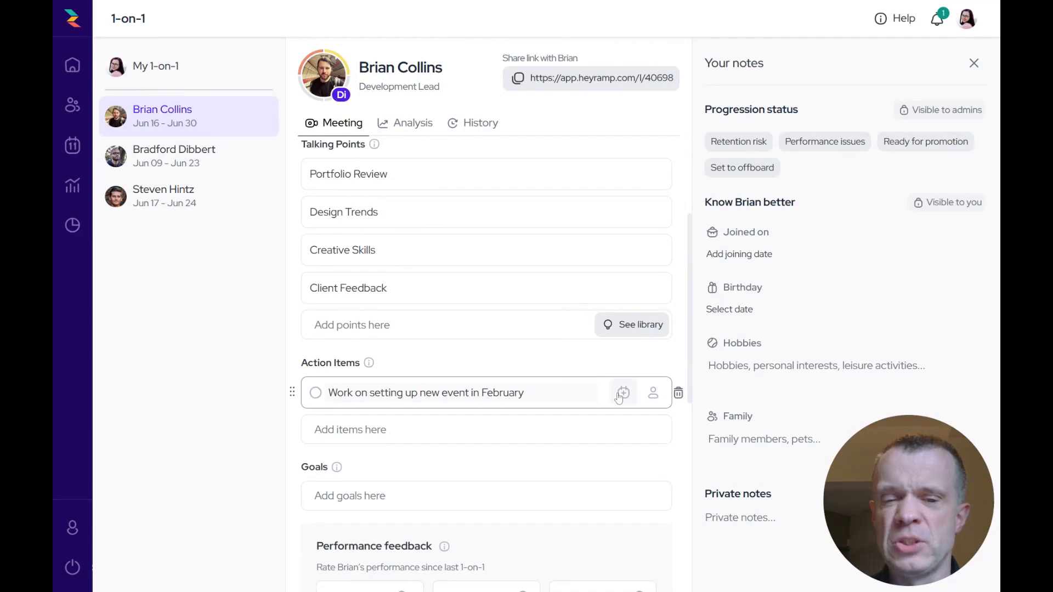
click(622, 393)
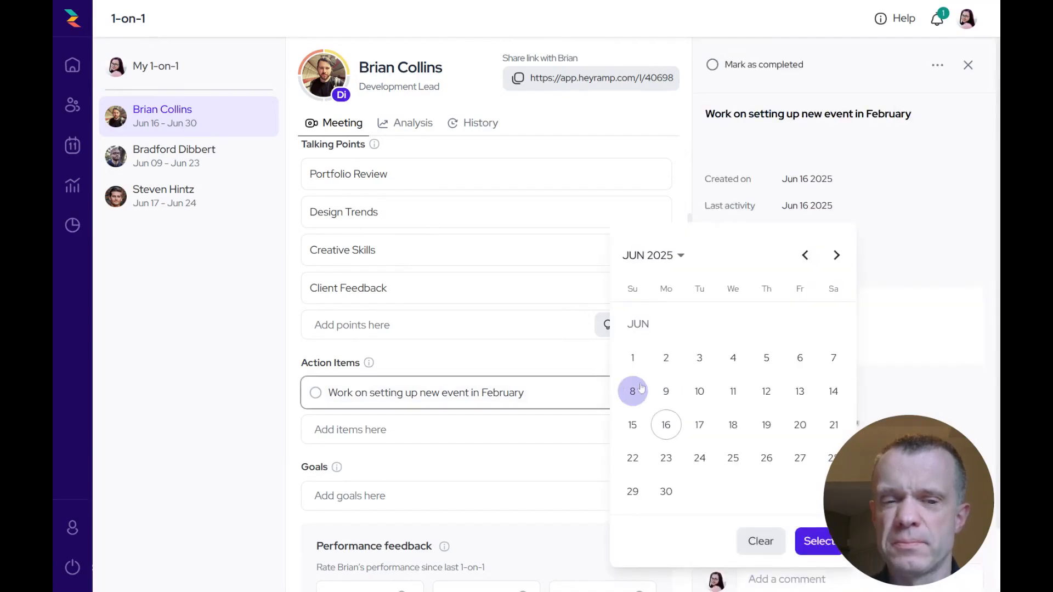
click(699, 457)
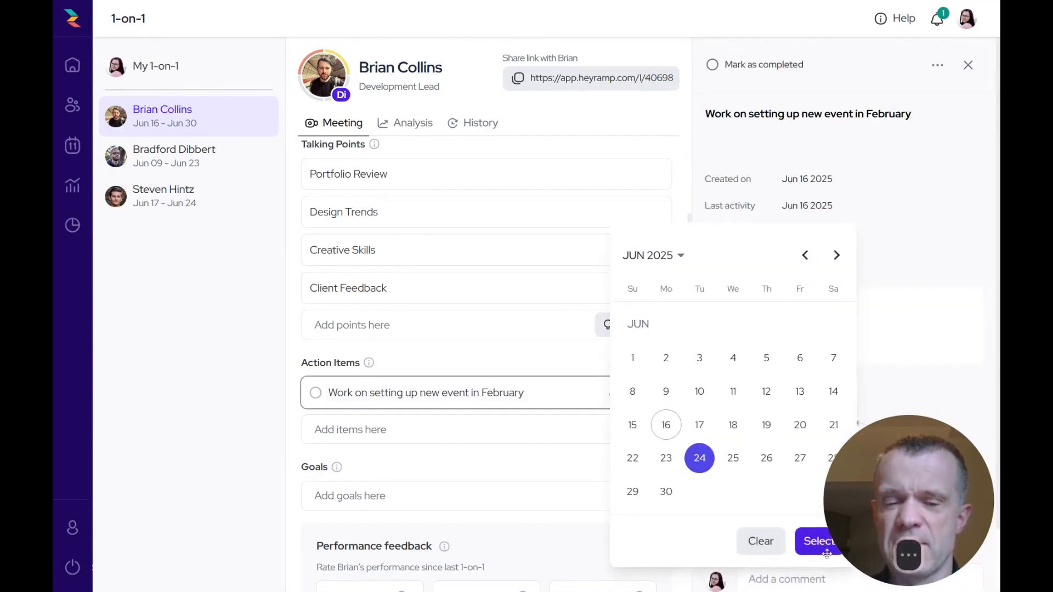
click(798, 542)
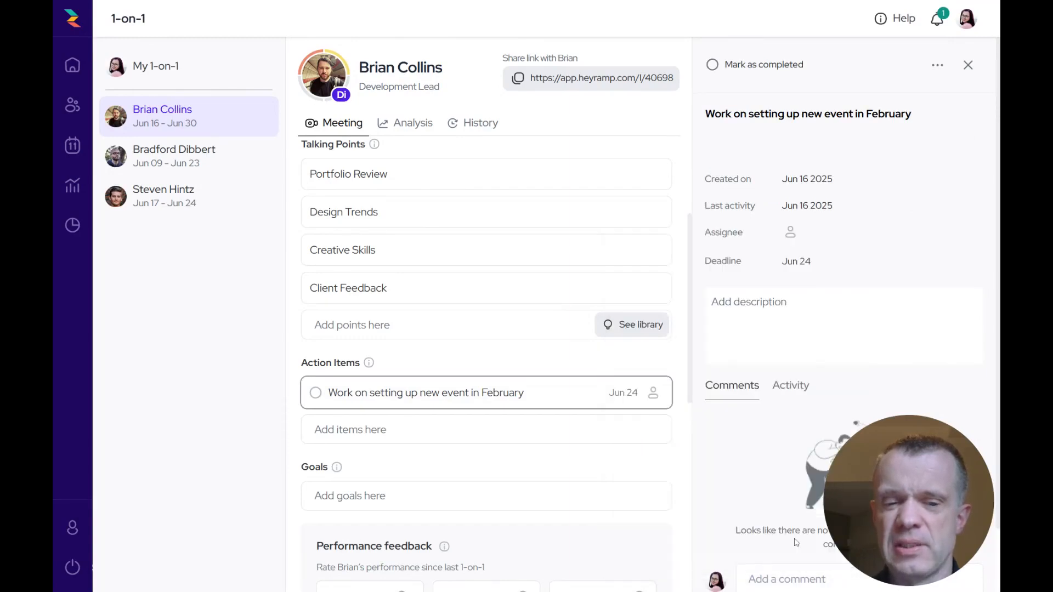
click(653, 393)
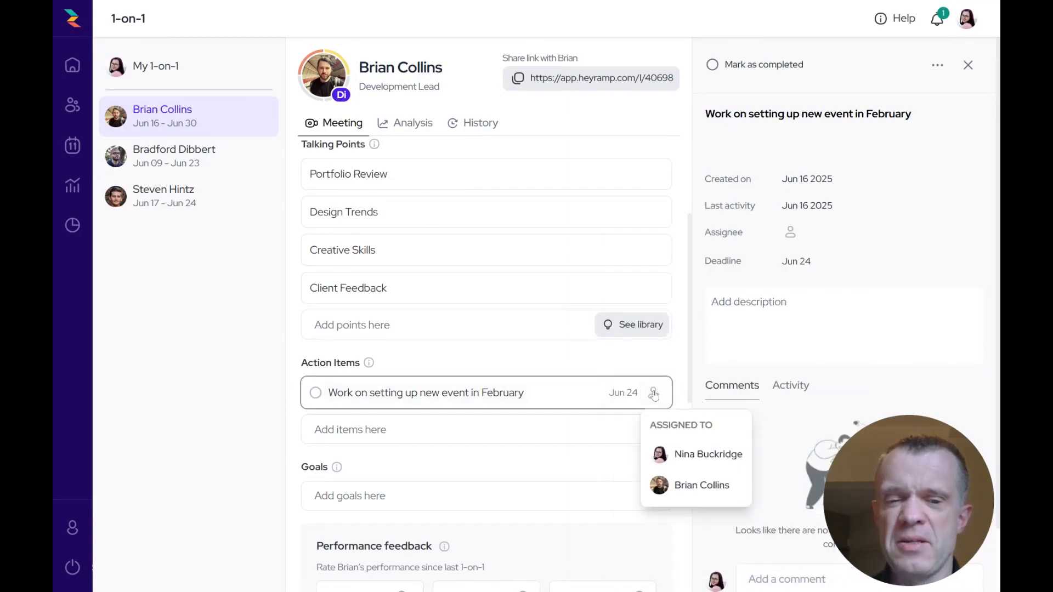
click(678, 484)
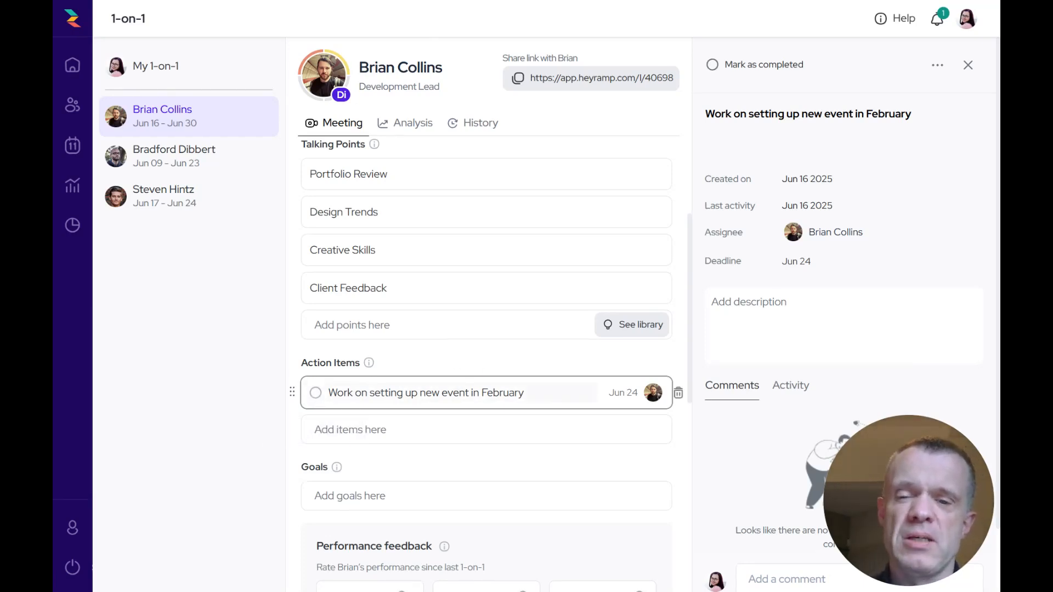
Mark the February event action item as complete and reopen it
click(315, 392)
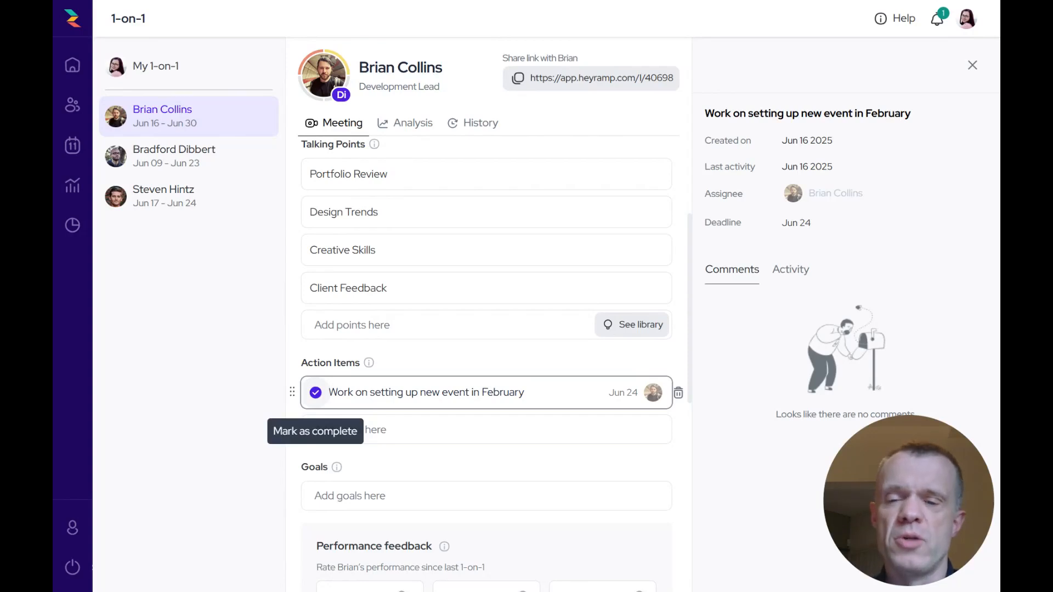
click(316, 392)
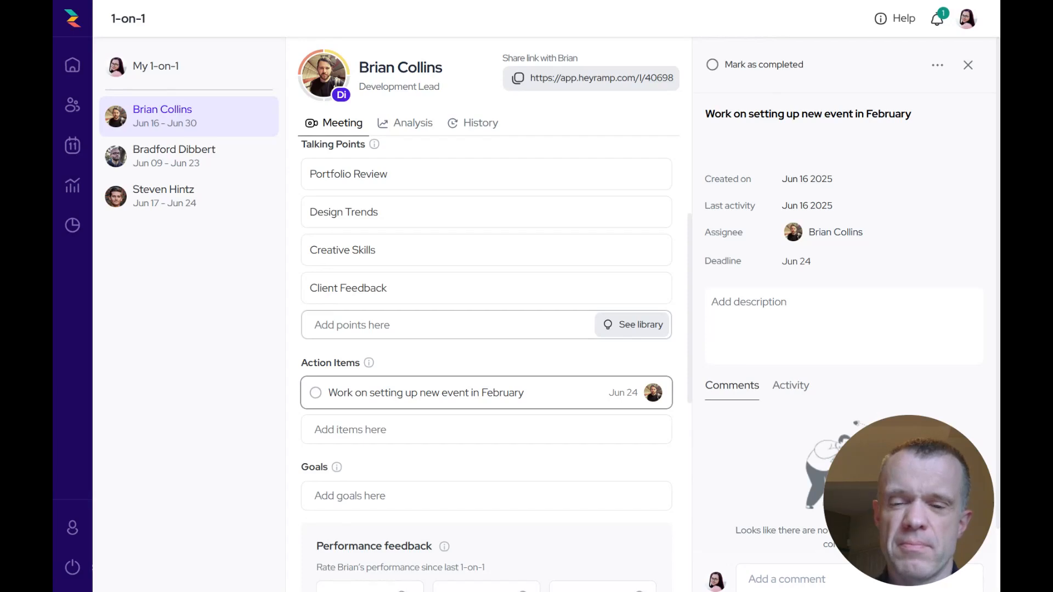
Add the goal "Finish event account for Q1" with a Jun 17 deadline, assigned to the Development Lead
scroll(362, 362, down, 3)
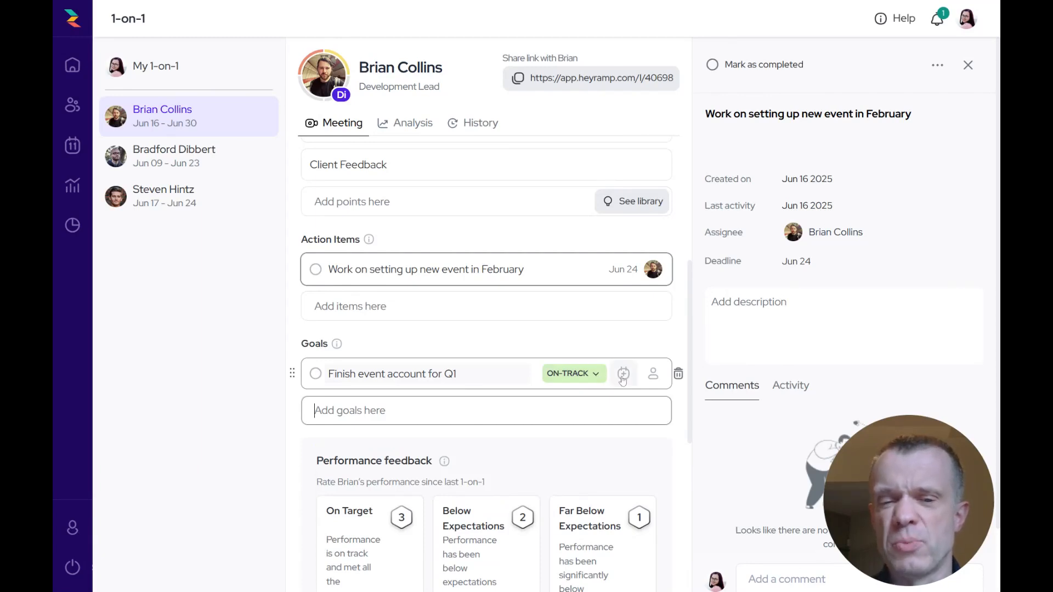
click(623, 374)
click(698, 425)
click(811, 541)
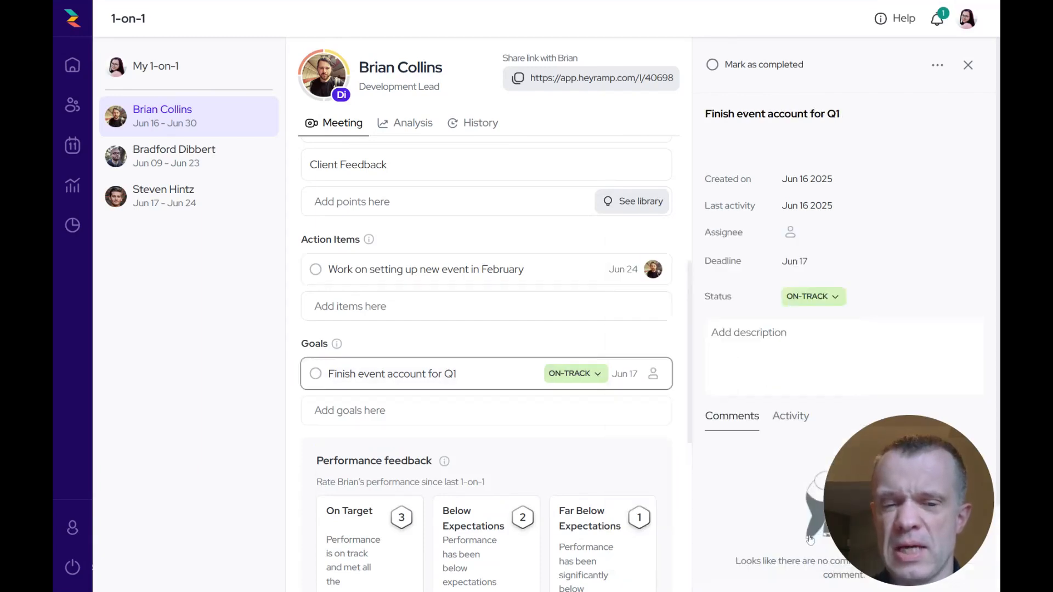
click(653, 375)
click(670, 443)
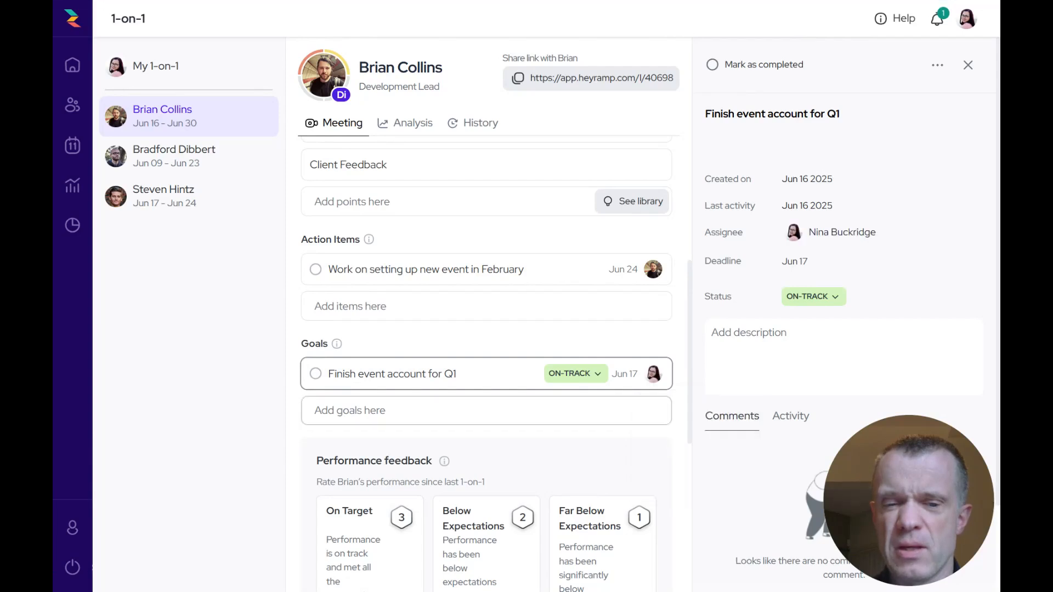
click(657, 381)
click(702, 465)
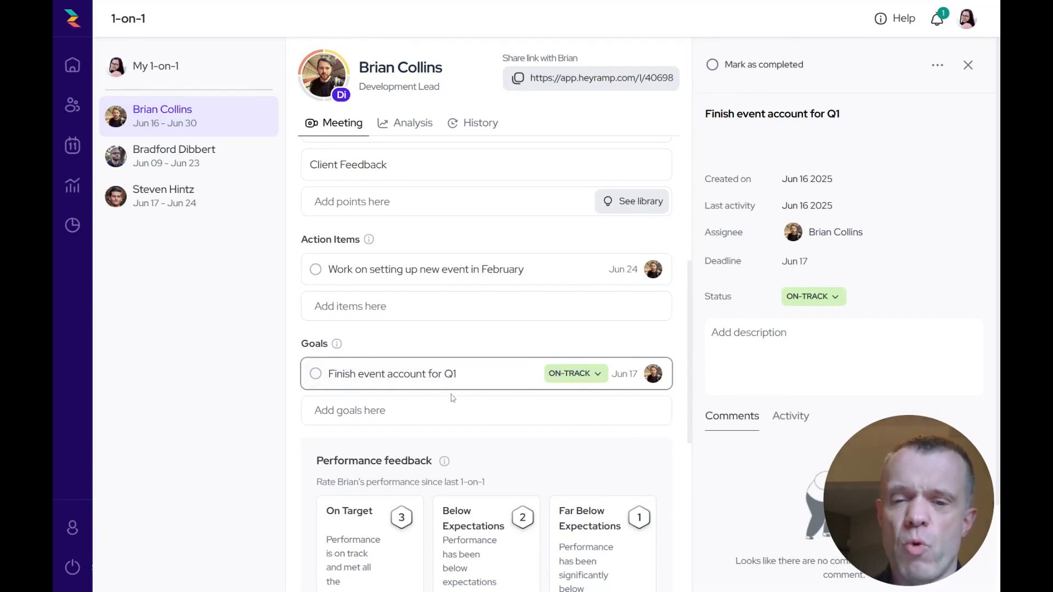
Set the Q1 event account goal's status to Off-Track and mark the goal as complete
click(585, 375)
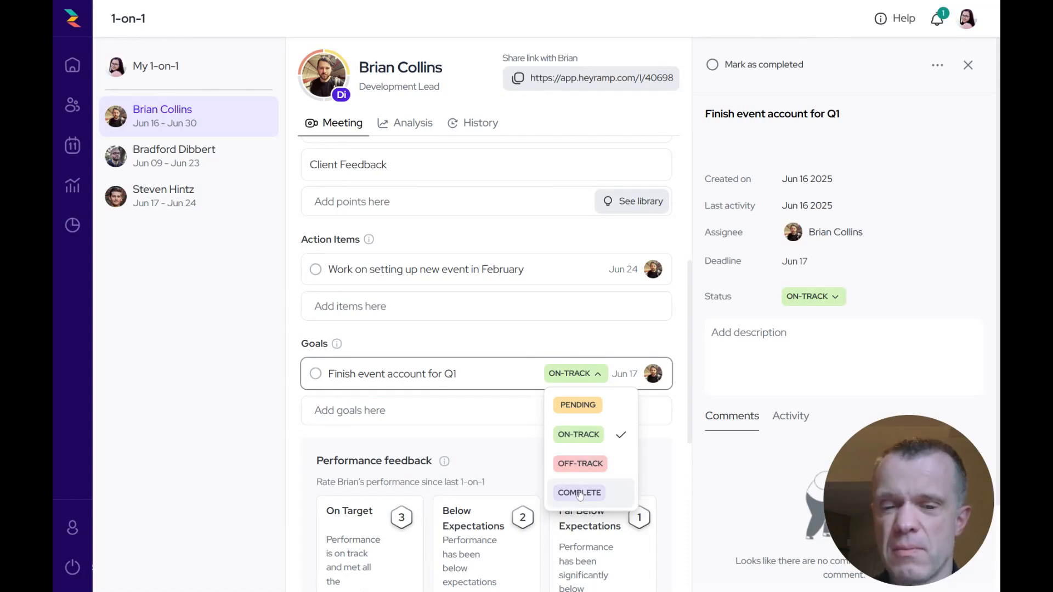
click(579, 464)
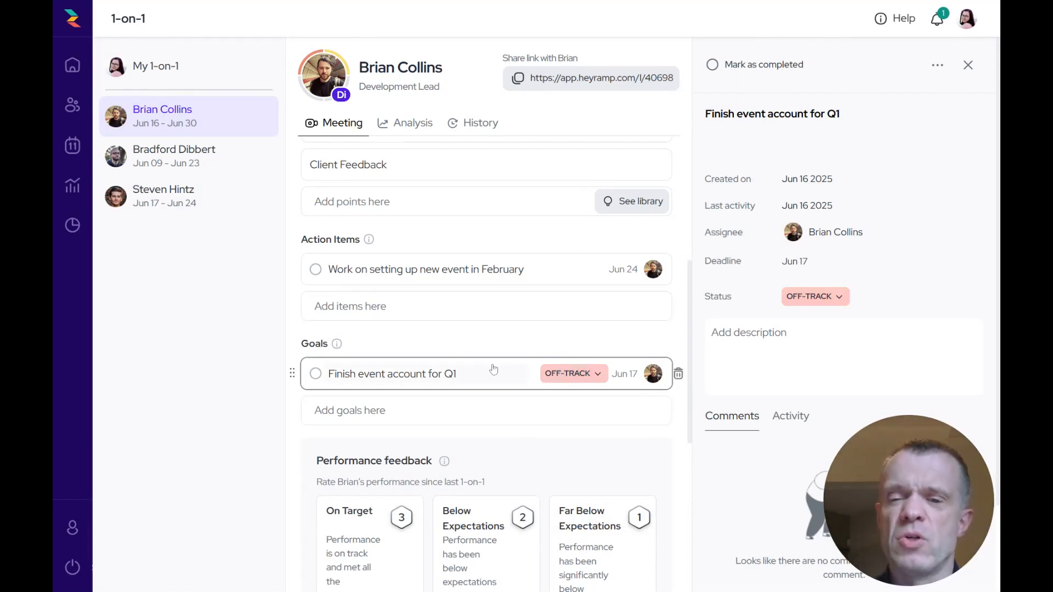
click(327, 385)
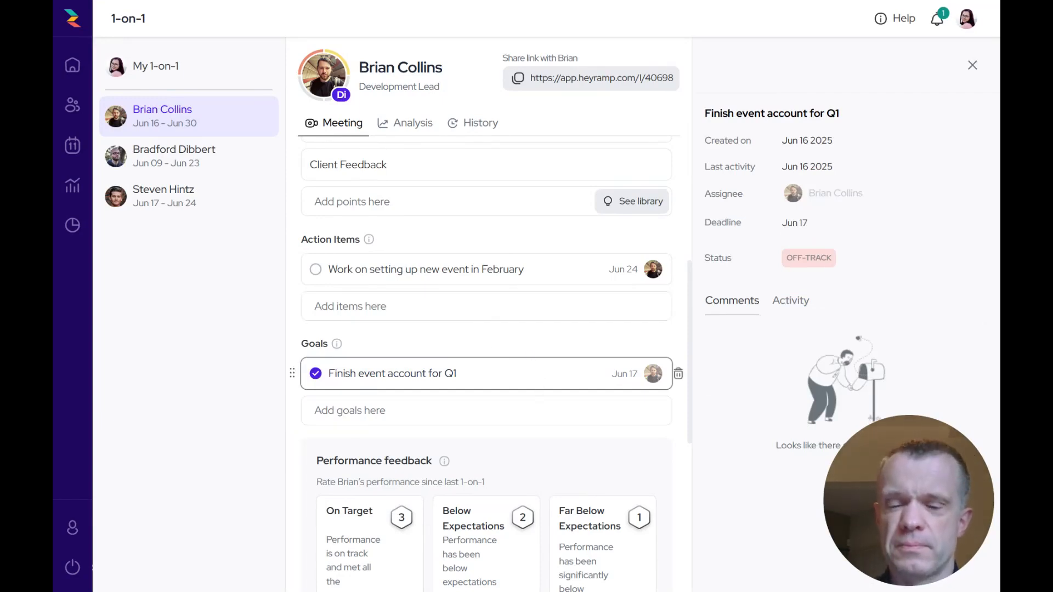
Rate the Development Lead's performance since the last 1-on-1 as On Target (3)
scroll(536, 374, down, 4)
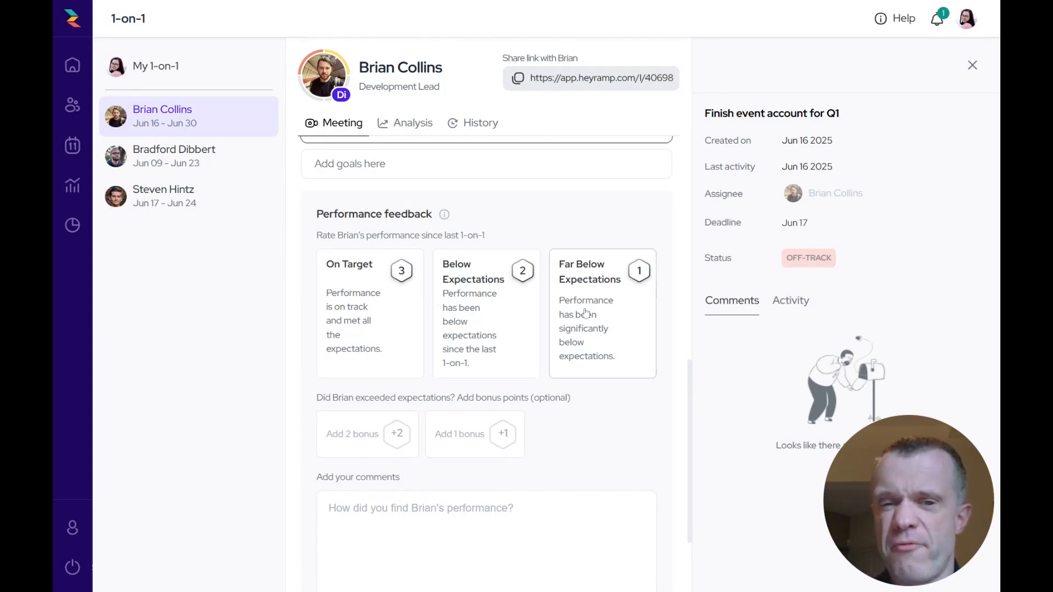
click(409, 319)
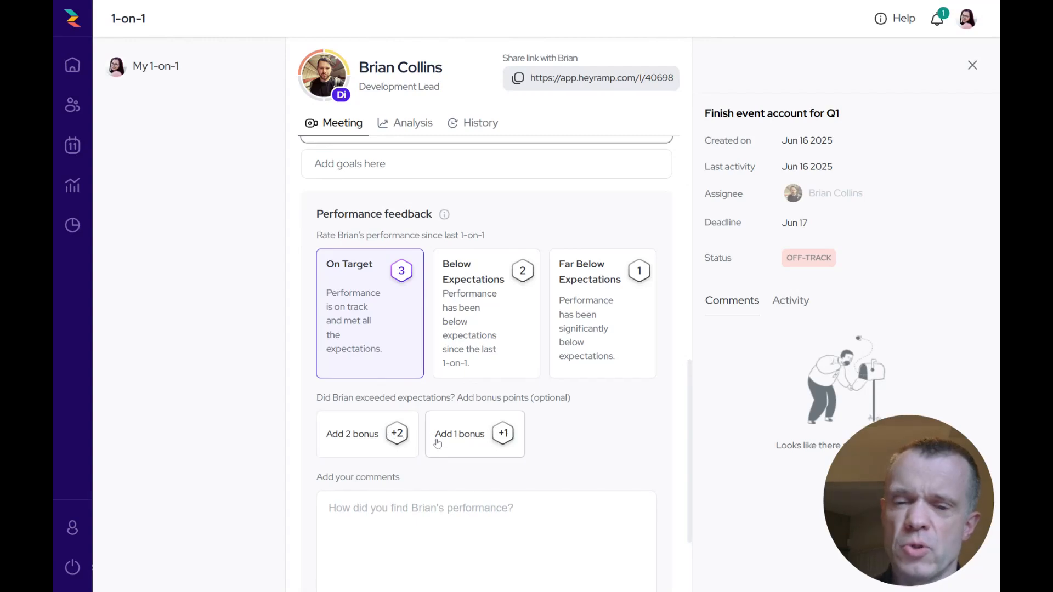
Award 1 bonus point and add a performance comment that the Development Lead "did exceptional work at last weeks event."
click(437, 443)
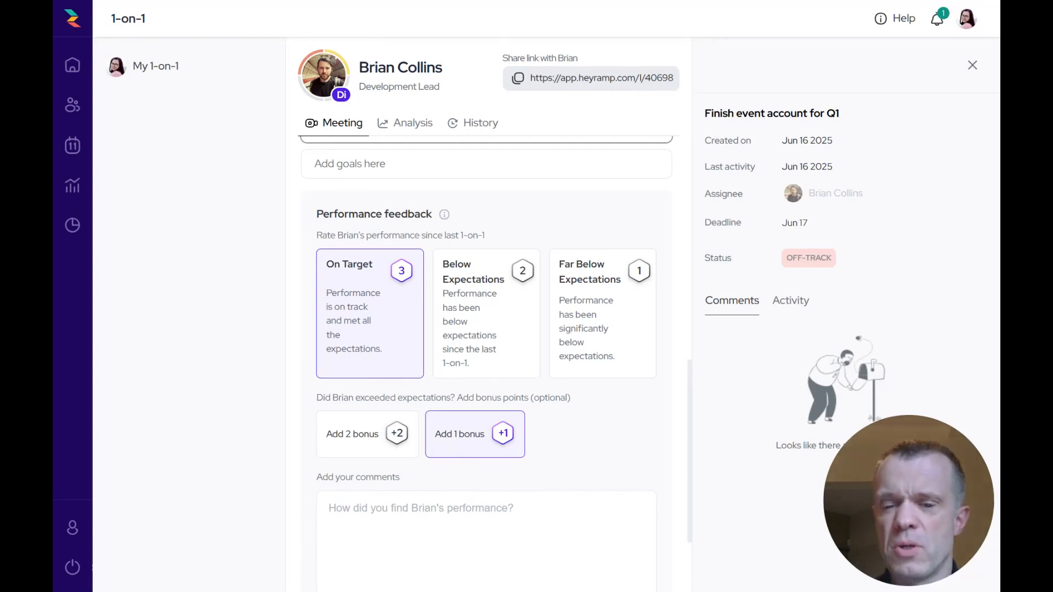
click(420, 508)
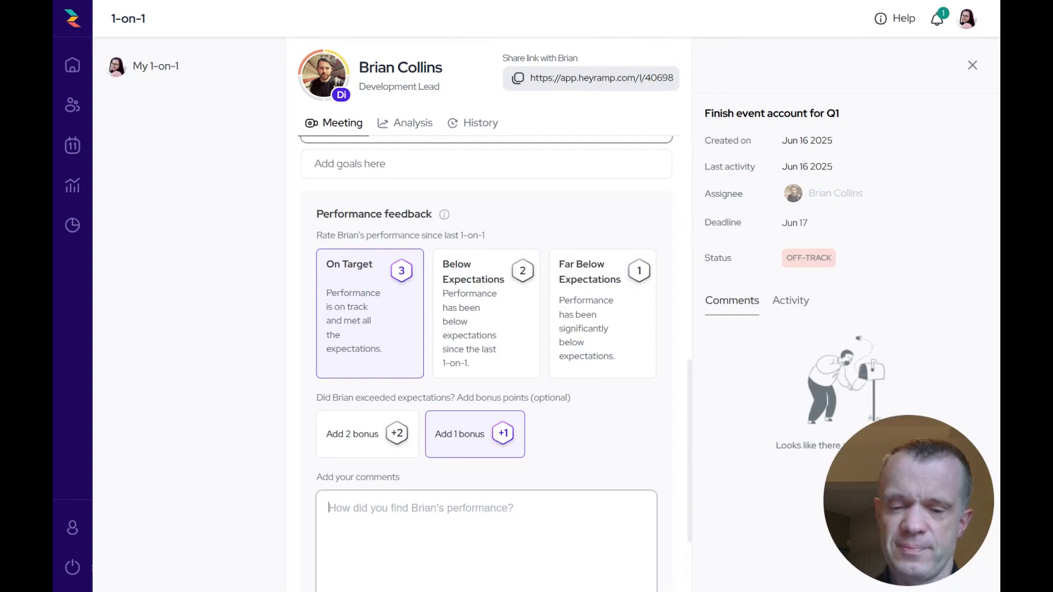
text(Brian )
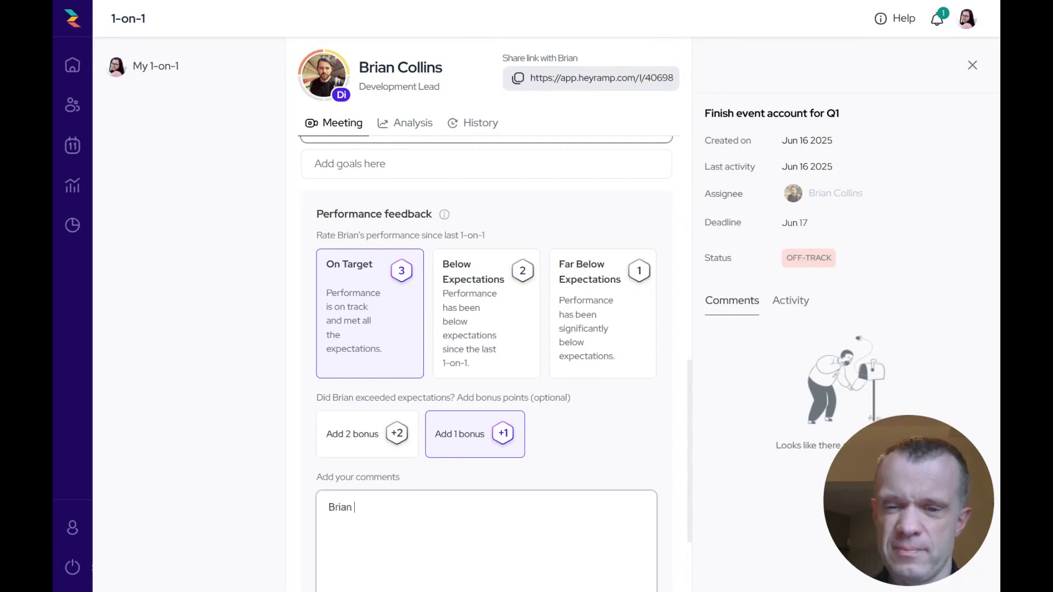
text(did exceptionally)
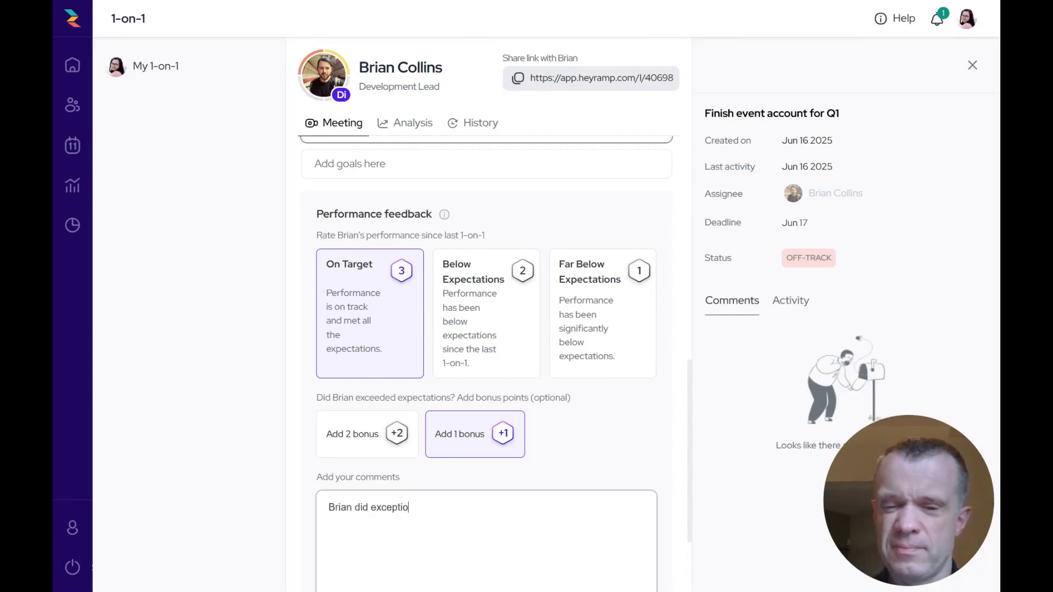
key(BackSpace)
key(BackSpace)
key(BackSpace)
text(work)
text( in)
key(BackSpace)
key(BackSpace)
key(BackSpace)
text(at the)
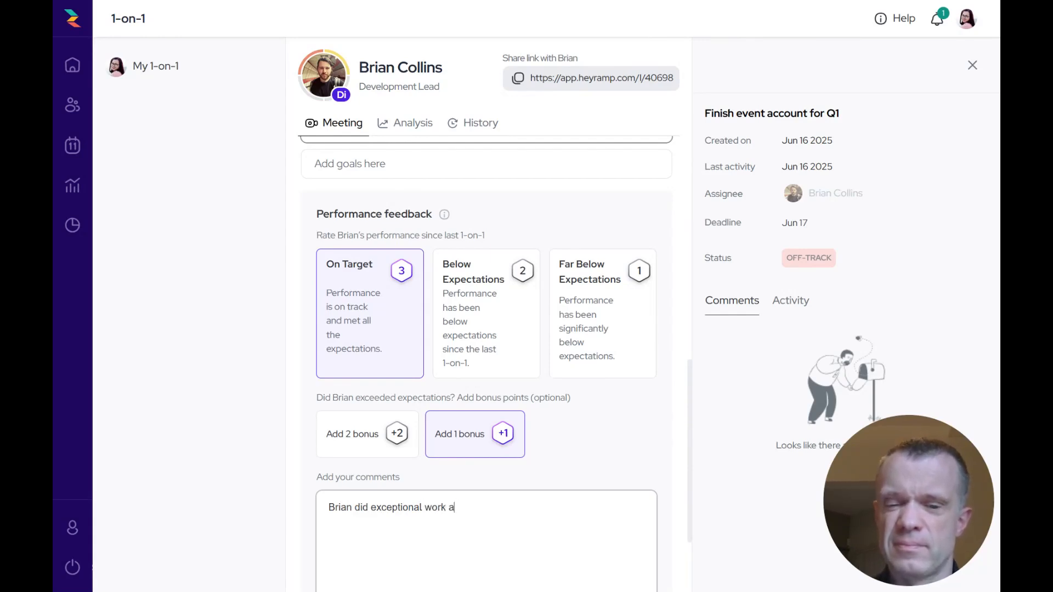
key(BackSpace)
key(BackSpace)
key(BackSpace)
key(BackSpace)
text(last )
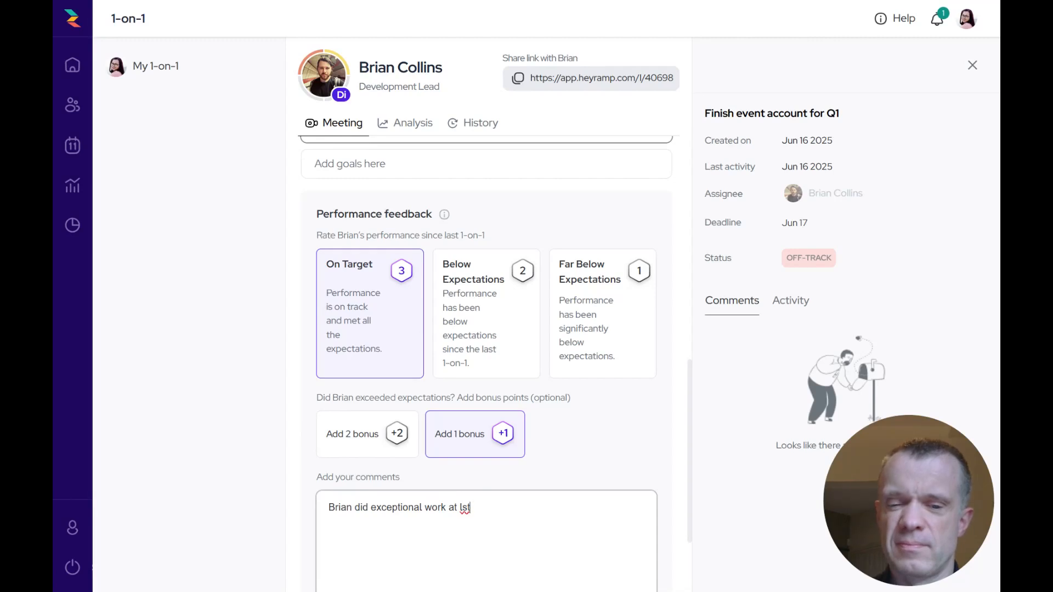
text(weeks)
key(BackSpace)
key(BackSpace)
key(BackSpace)
text(eeks s)
key(BackSpace)
key(BackSpace)
key(BackSpace)
key(BackSpace)
key(BackSpace)
text(ks even)
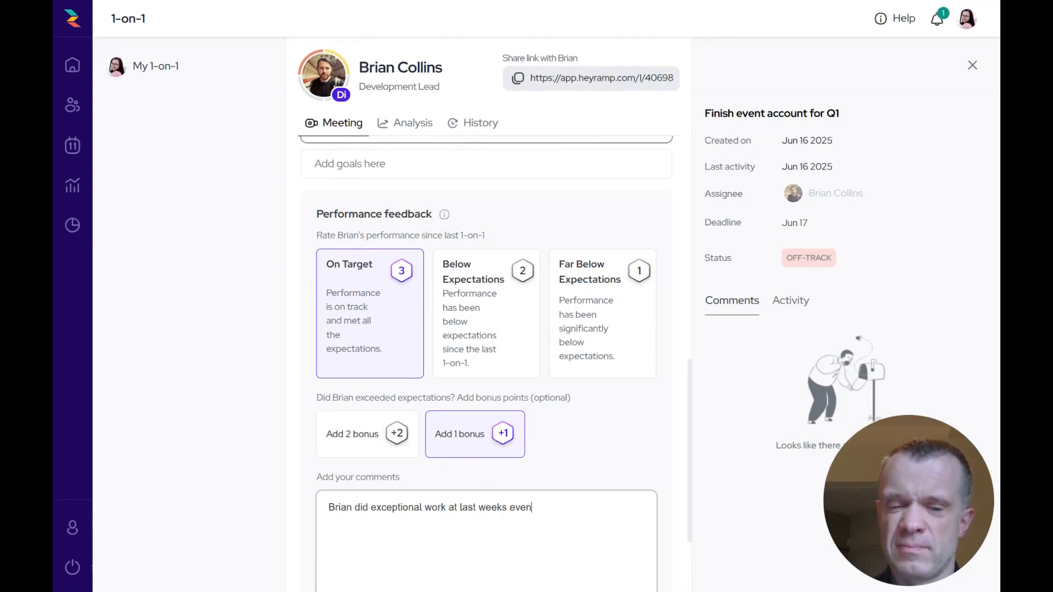
text(t.)
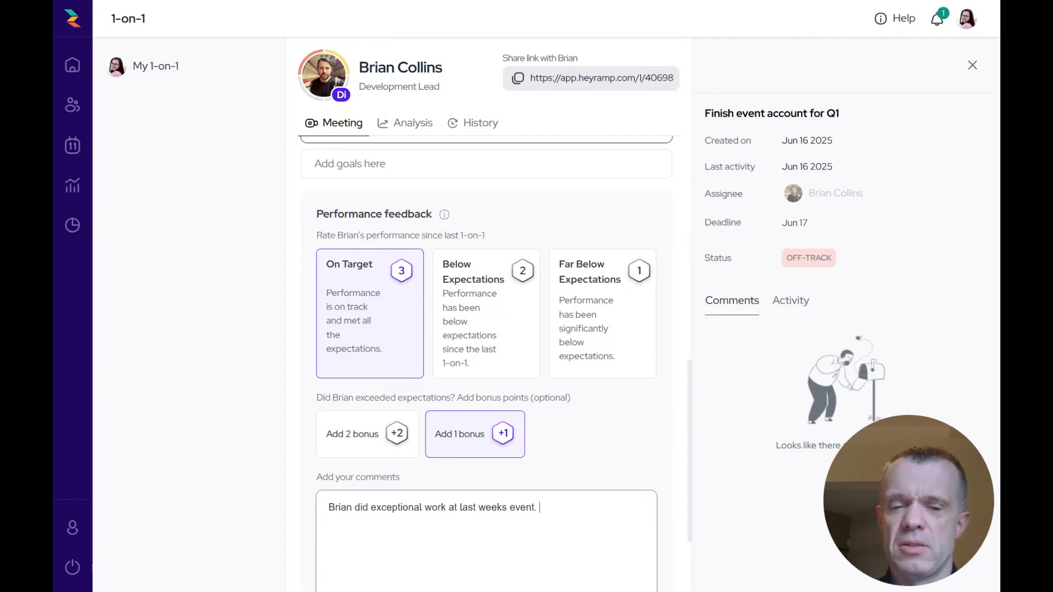
Close the goal details and flag the Development Lead's progression status in your notes as Performance issues and Set to offboard
scroll(541, 274, down, 2)
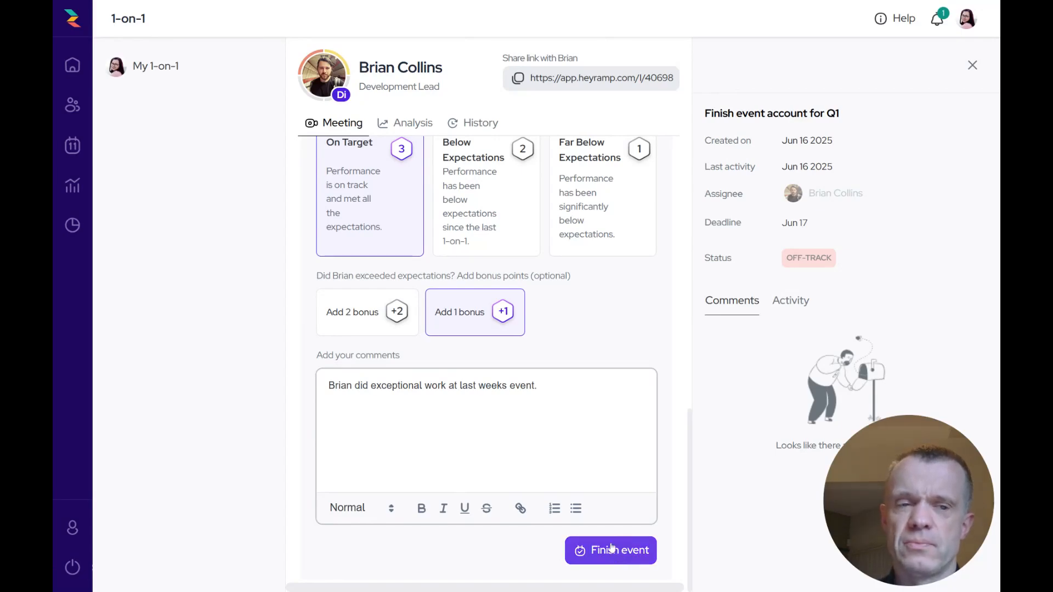
click(972, 65)
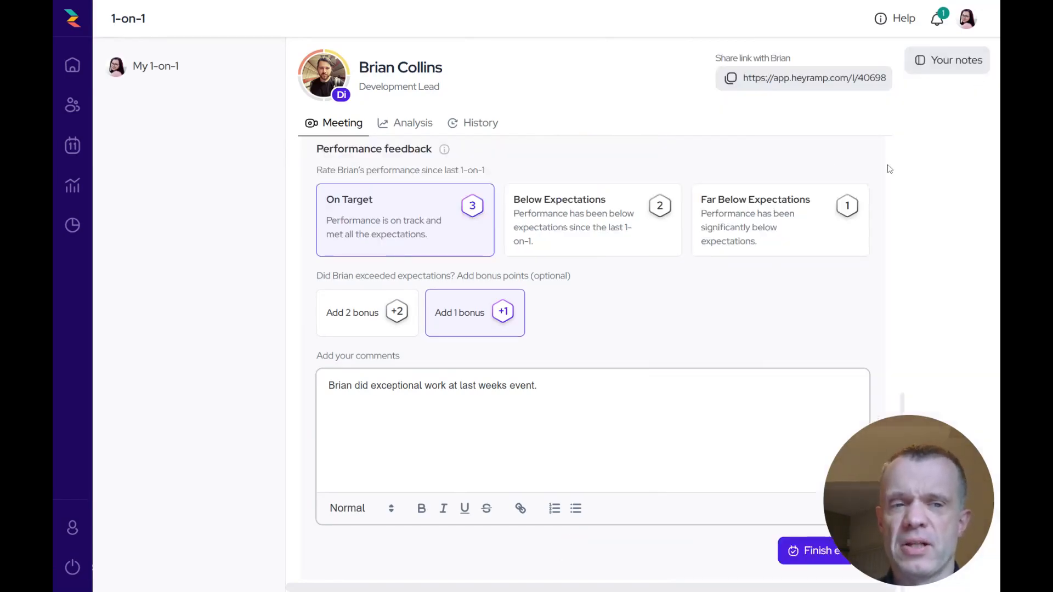
scroll(921, 137, up, 4)
click(950, 61)
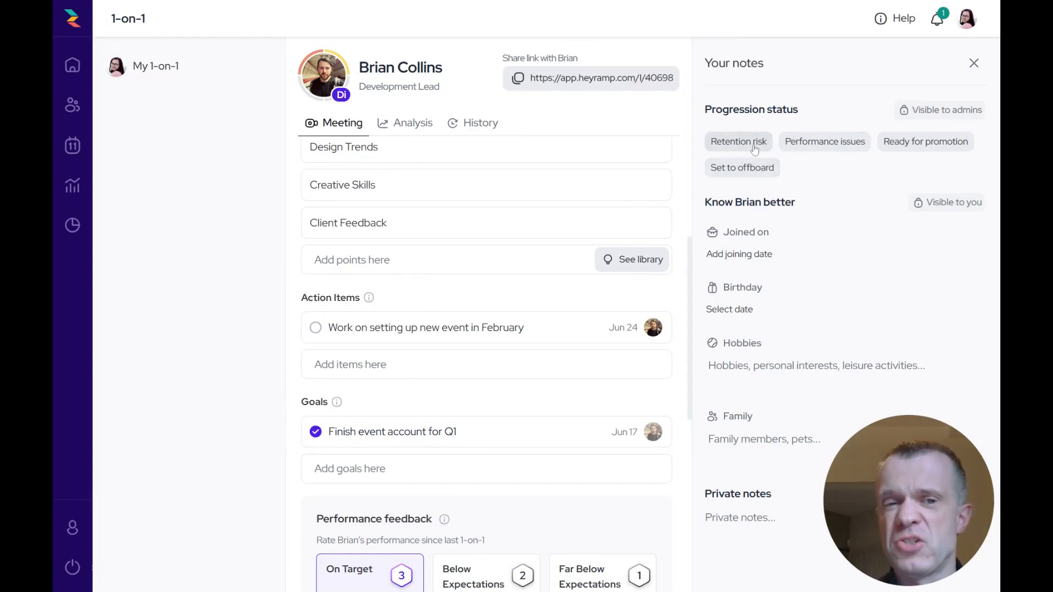
click(802, 145)
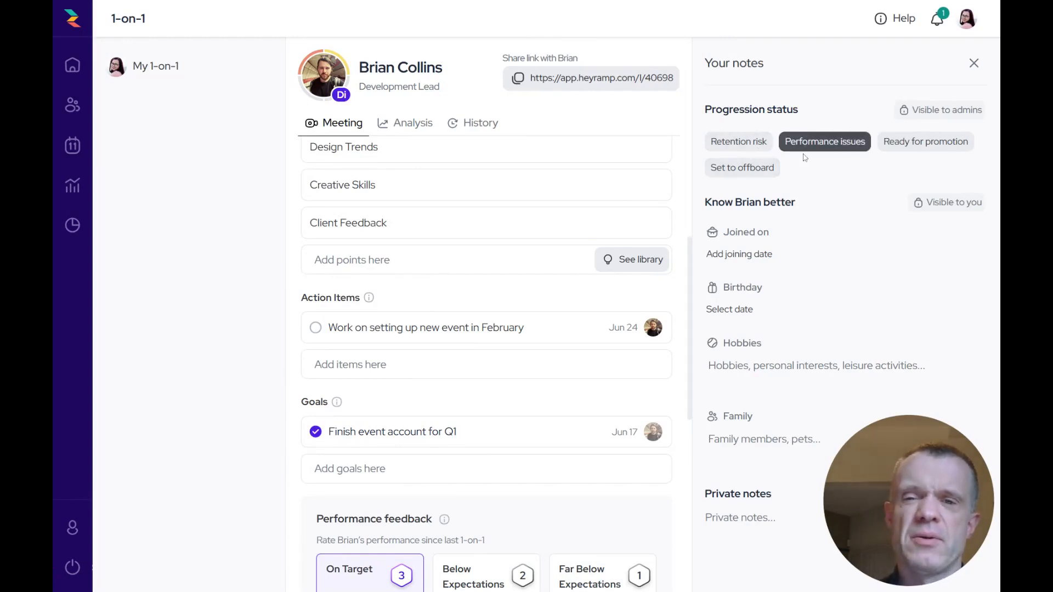
click(807, 147)
click(807, 148)
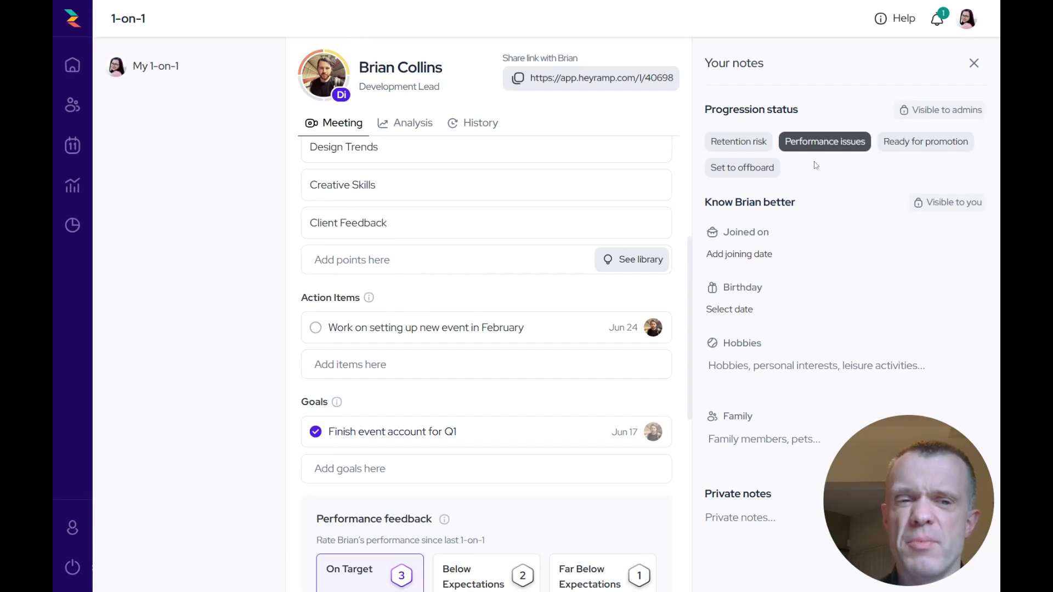
click(759, 169)
click(743, 173)
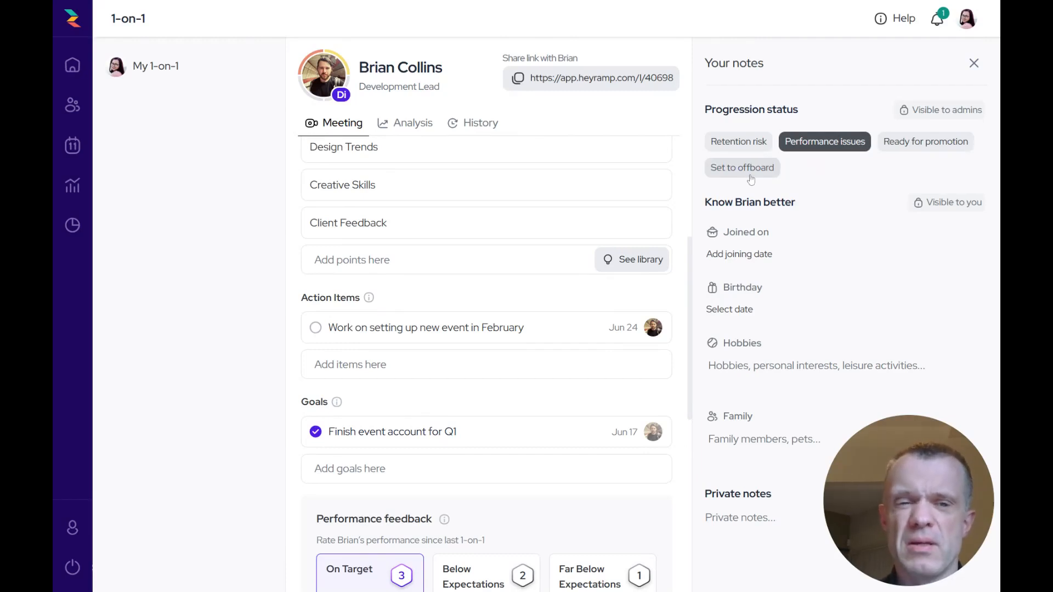
click(750, 174)
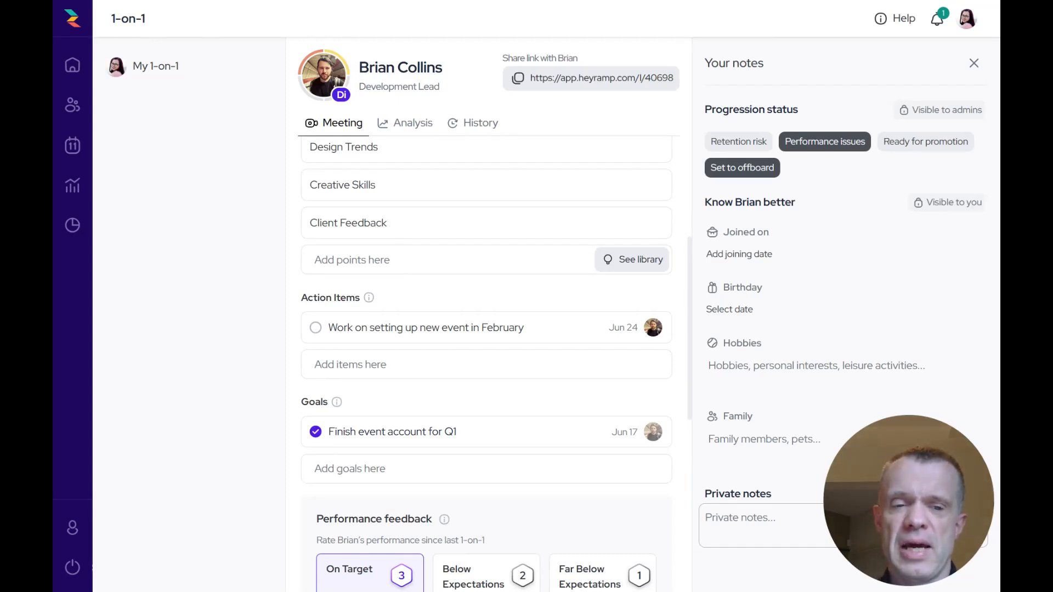
Finish the current weekly 1-on-1 event and look through the next scheduled meeting's talking points, action items and goals
scroll(659, 445, up, 5)
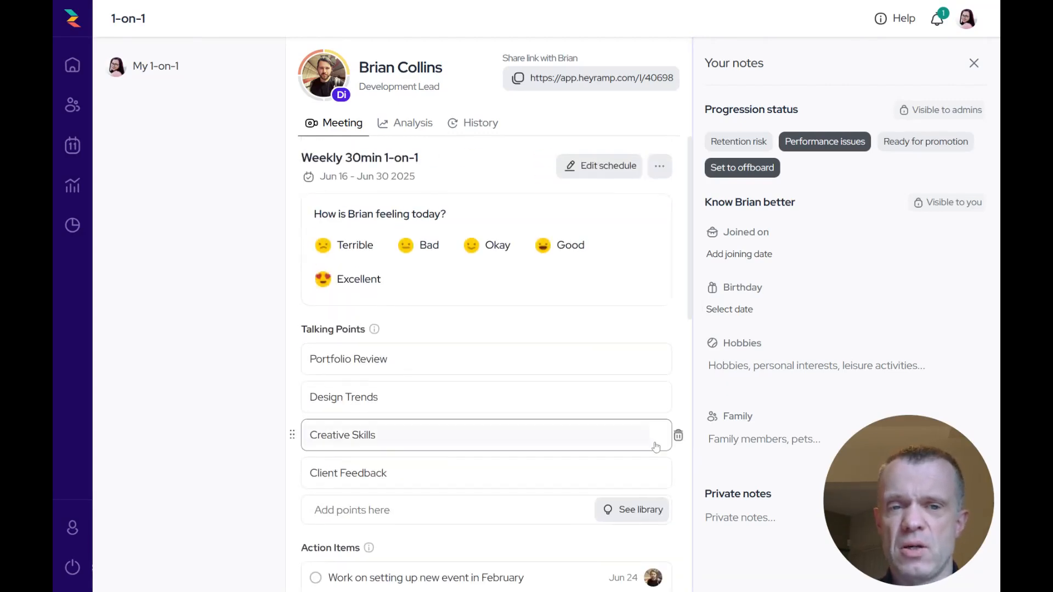
scroll(630, 449, down, 8)
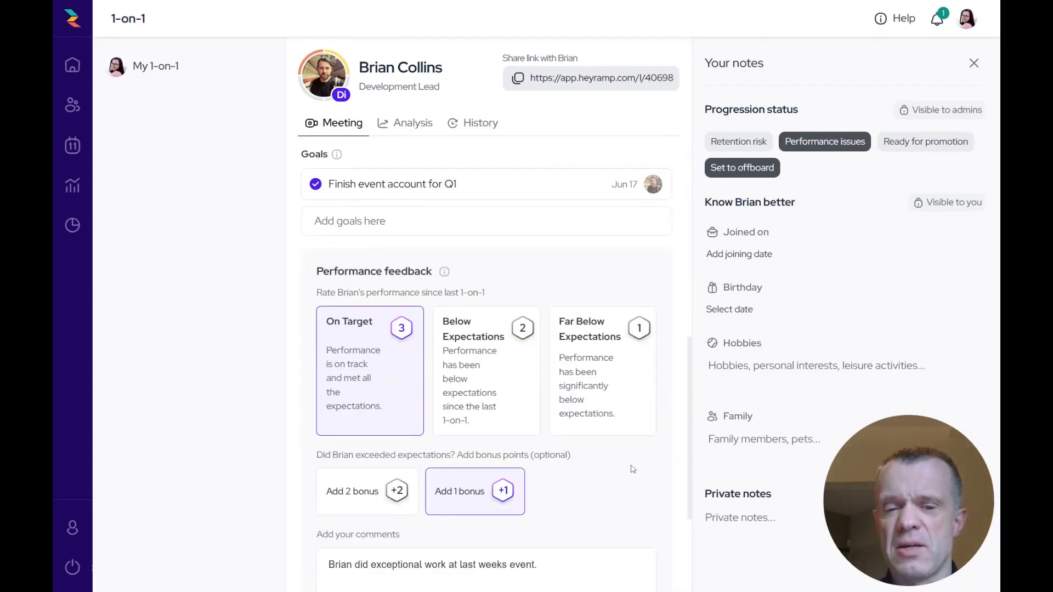
scroll(632, 464, down, 3)
click(615, 545)
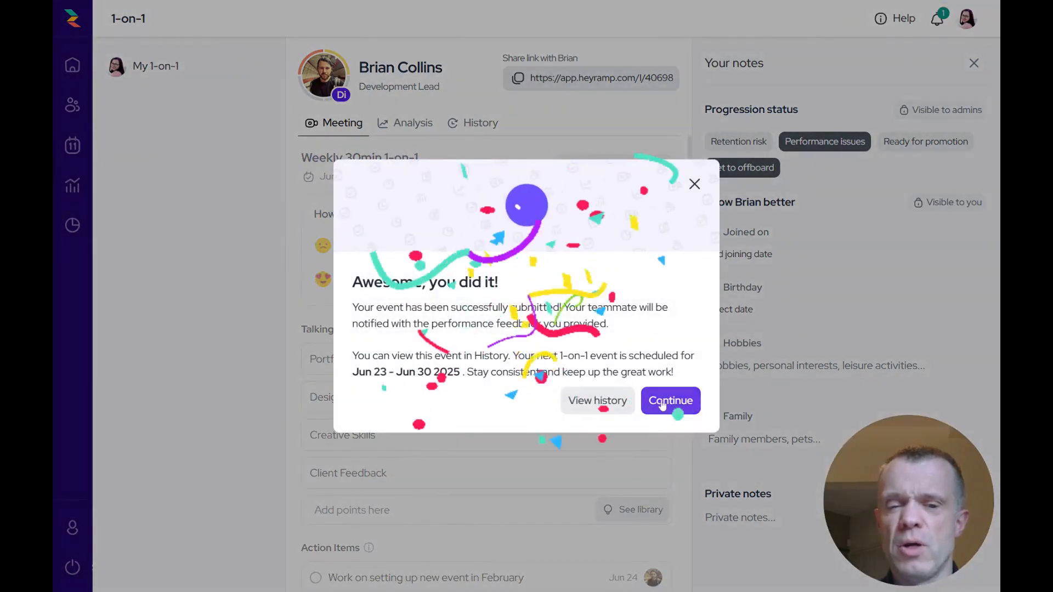
click(664, 404)
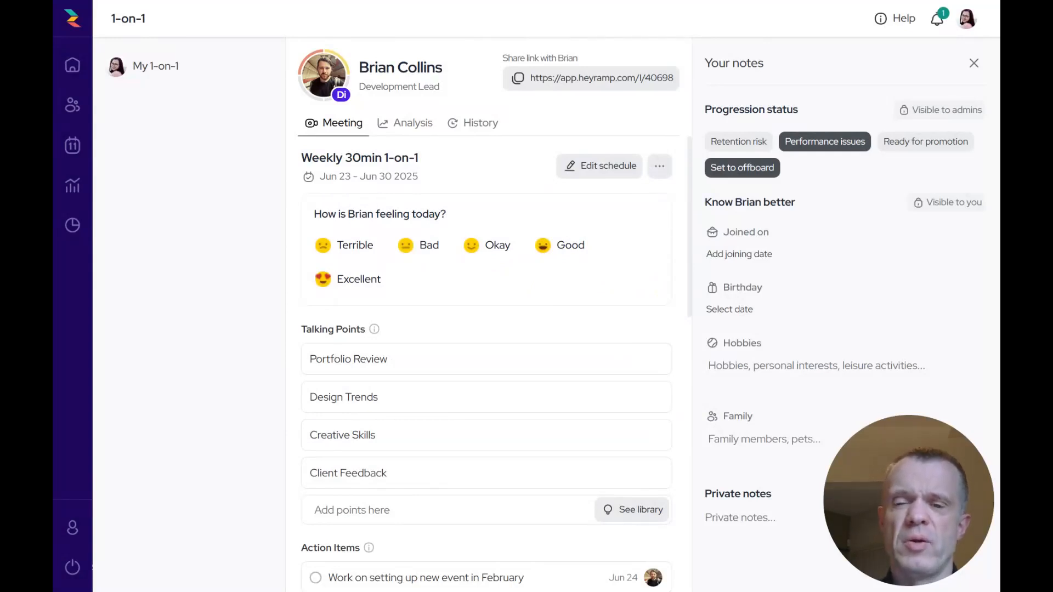
scroll(482, 235, down, 3)
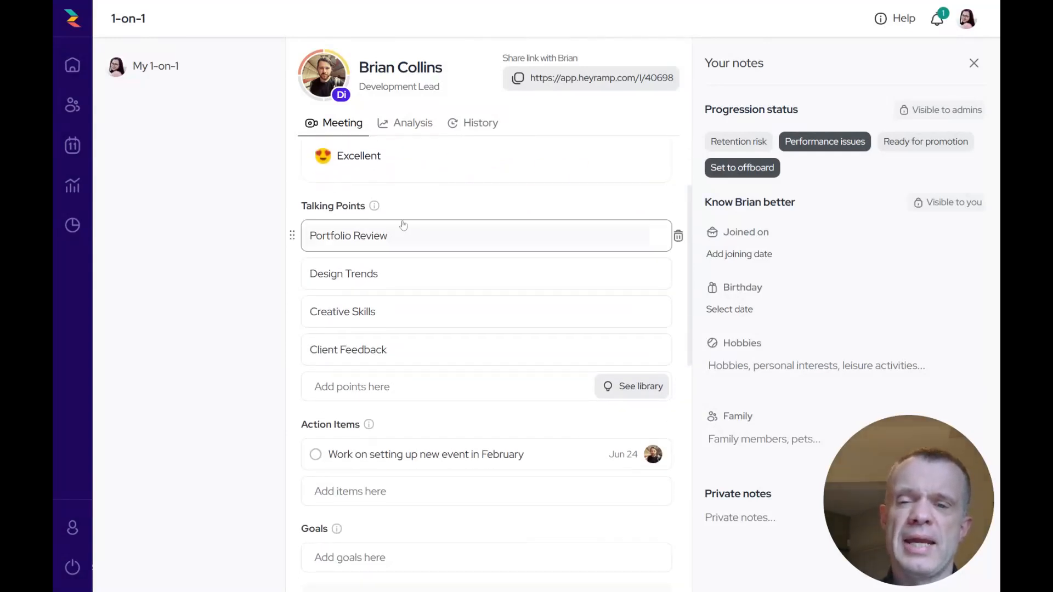
scroll(372, 346, down, 5)
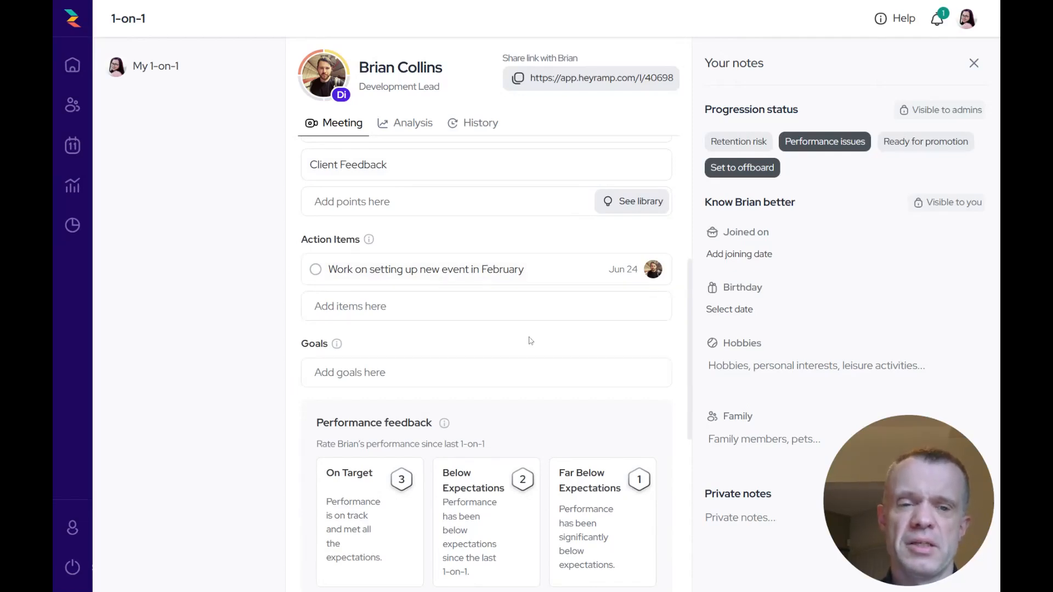
scroll(530, 341, up, 8)
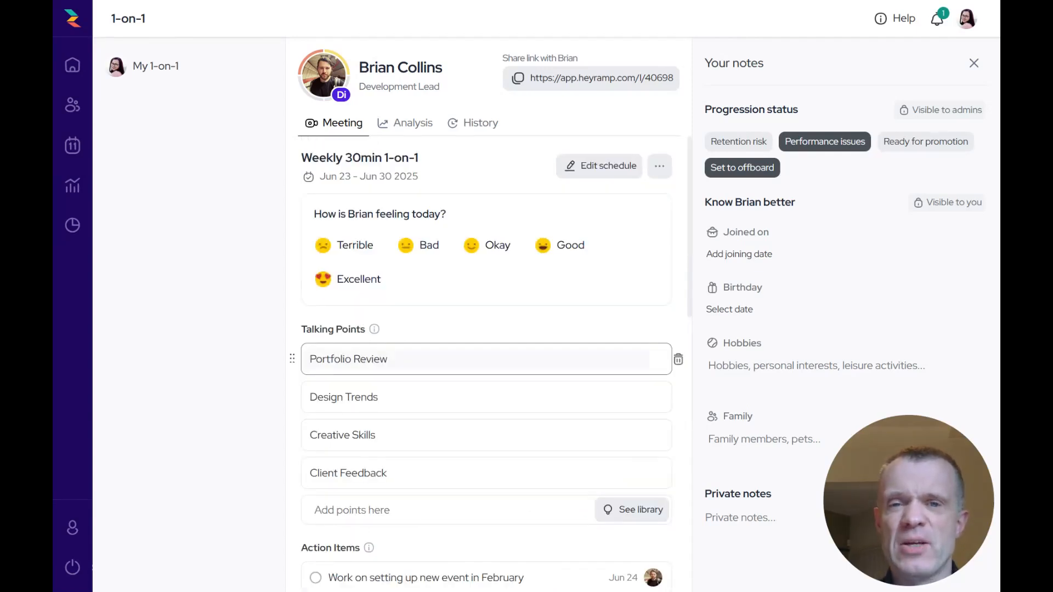